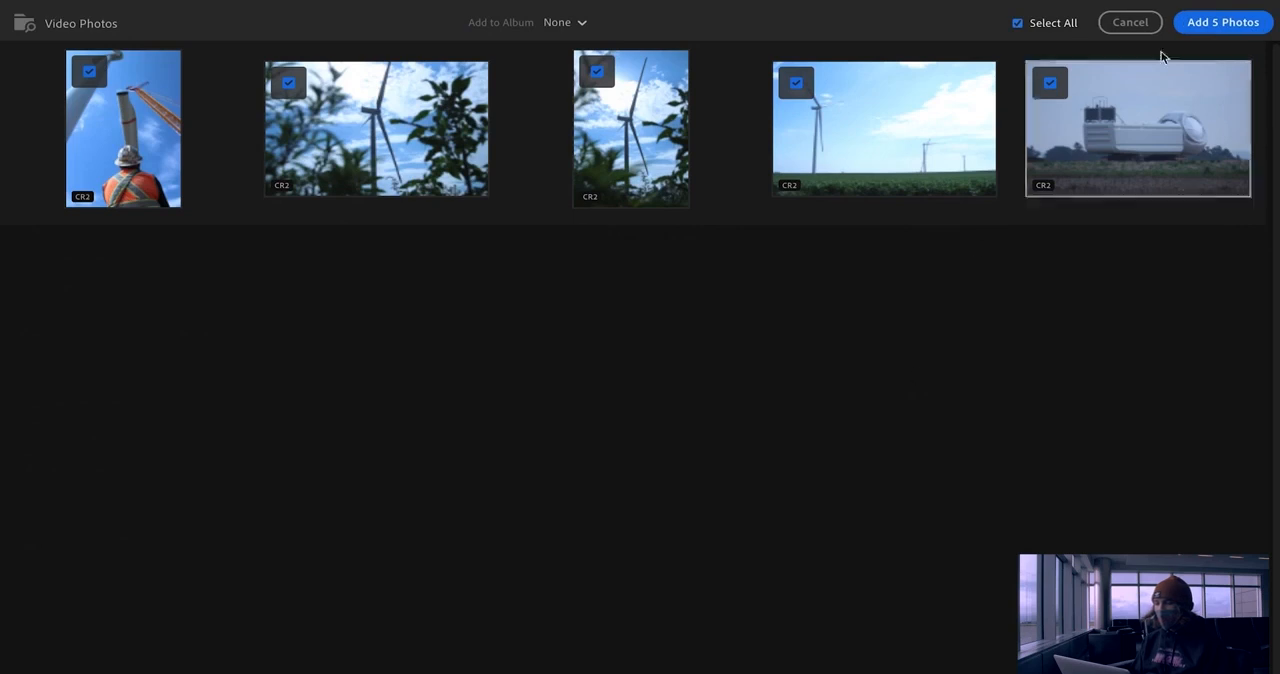
# Step: Import the five selected photos and open the editing controls for the photo of the worker beneath the crane
pyautogui.click(1222, 22)
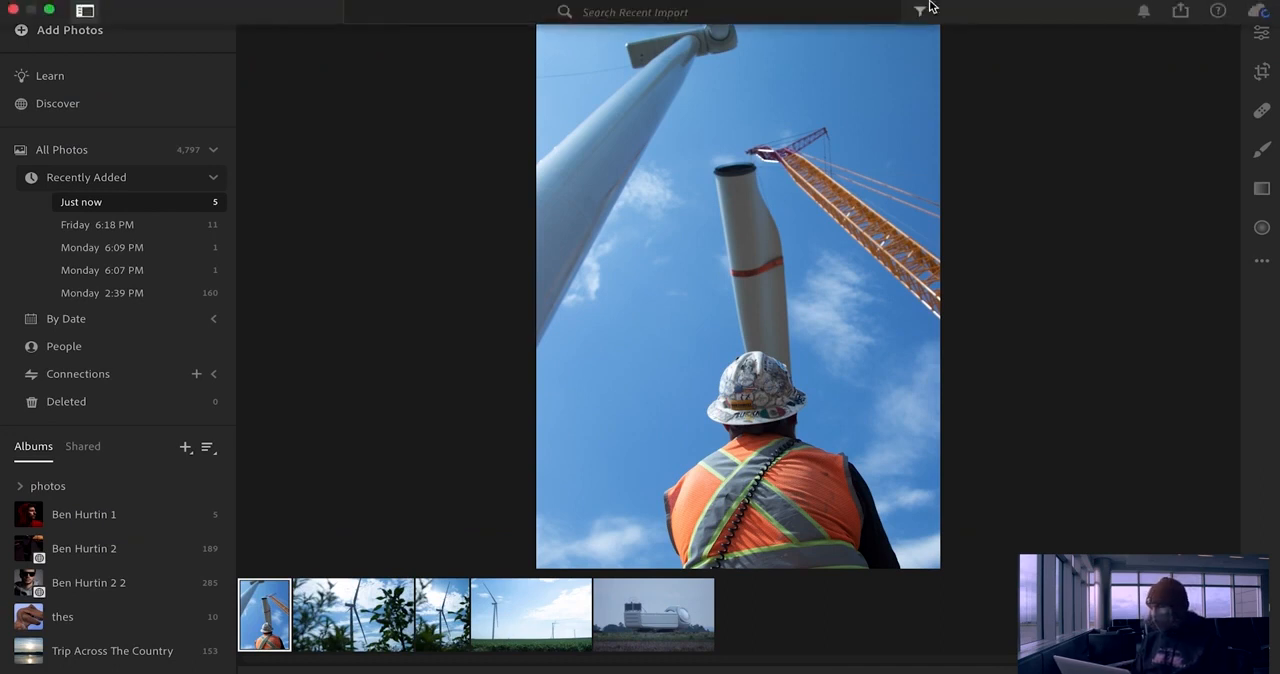
pyautogui.click(1260, 38)
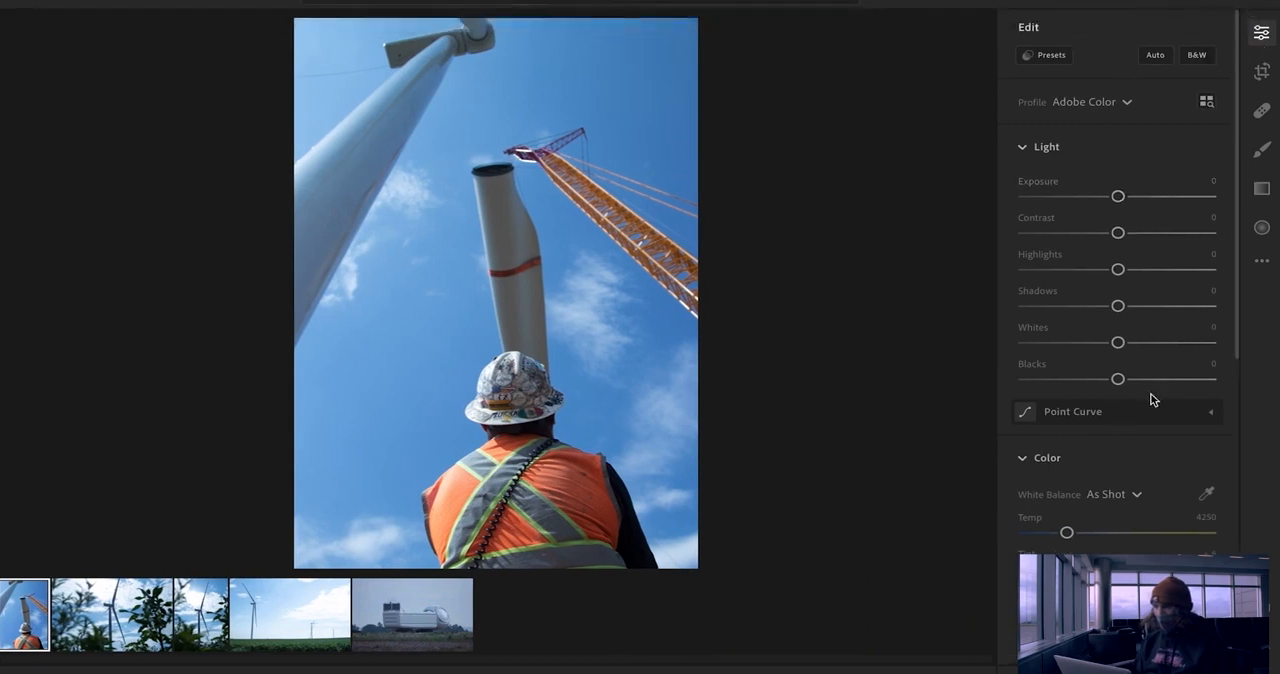
pyautogui.scroll(-5, 1150, 397)
pyautogui.scroll(5, 1150, 397)
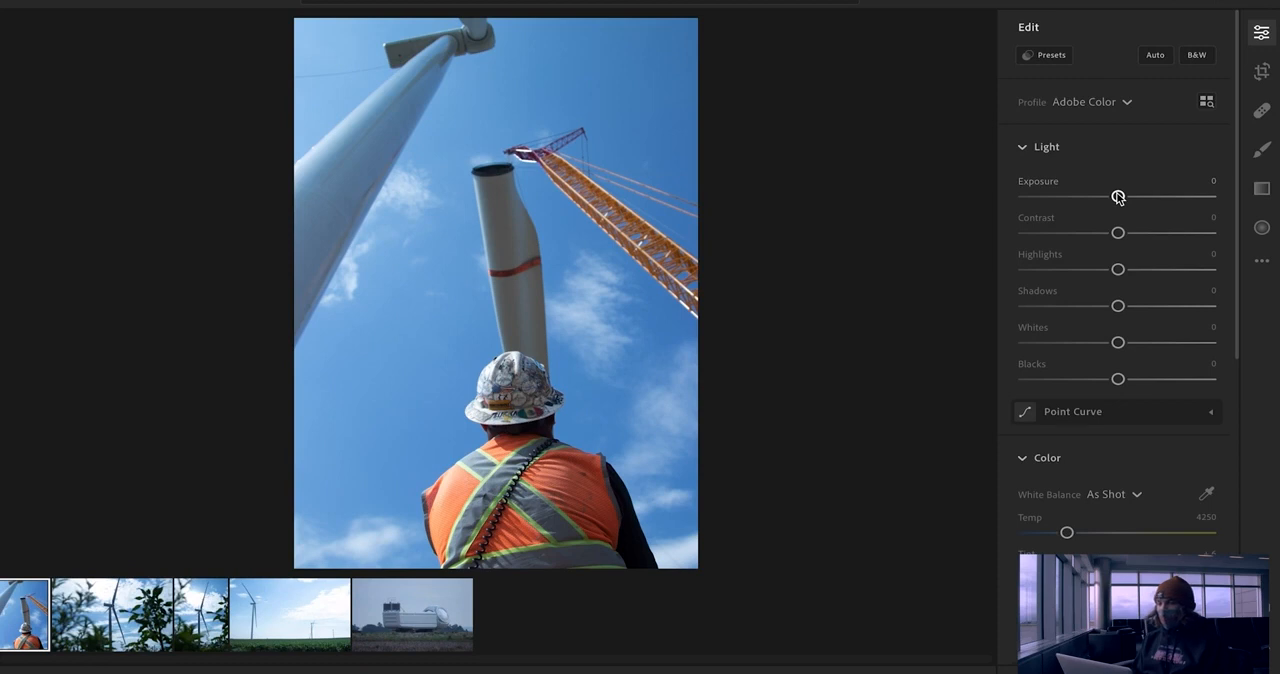
# Step: Set the worker photo's Exposure to -0.05, Contrast to +23 and Highlights to -24
pyautogui.moveTo(1118, 197); pyautogui.dragTo(1119, 197)
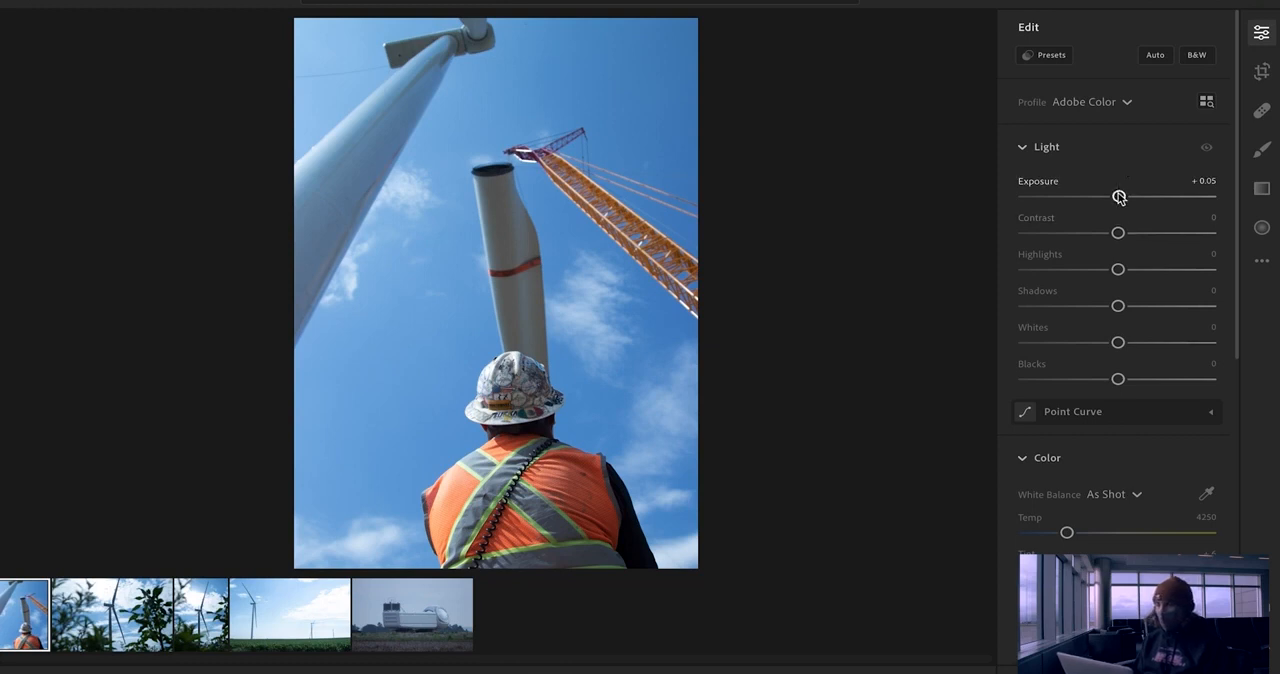
pyautogui.moveTo(1121, 197)
pyautogui.mouseDown()
pyautogui.moveTo(1146, 197)
pyautogui.moveTo(1103, 197)
pyautogui.moveTo(1117, 197)
pyautogui.mouseUp()
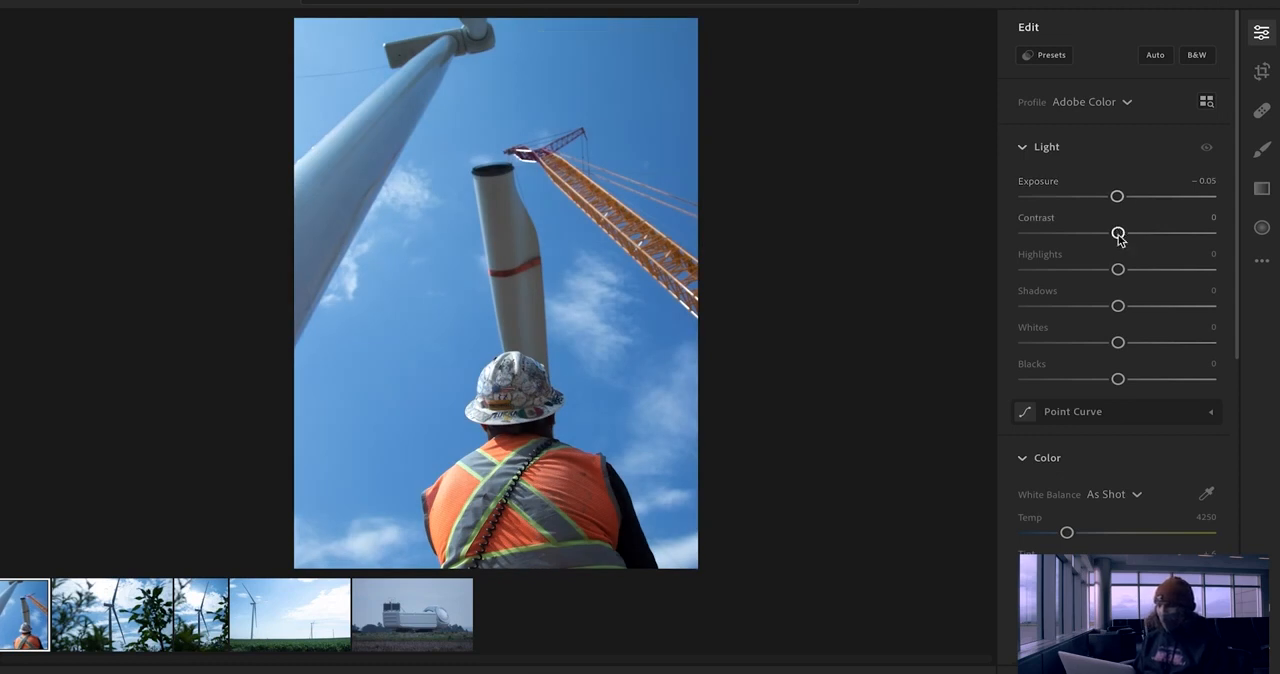
pyautogui.moveTo(1119, 235)
pyautogui.mouseDown()
pyautogui.moveTo(1148, 236)
pyautogui.moveTo(1077, 237)
pyautogui.moveTo(1141, 238)
pyautogui.mouseUp()
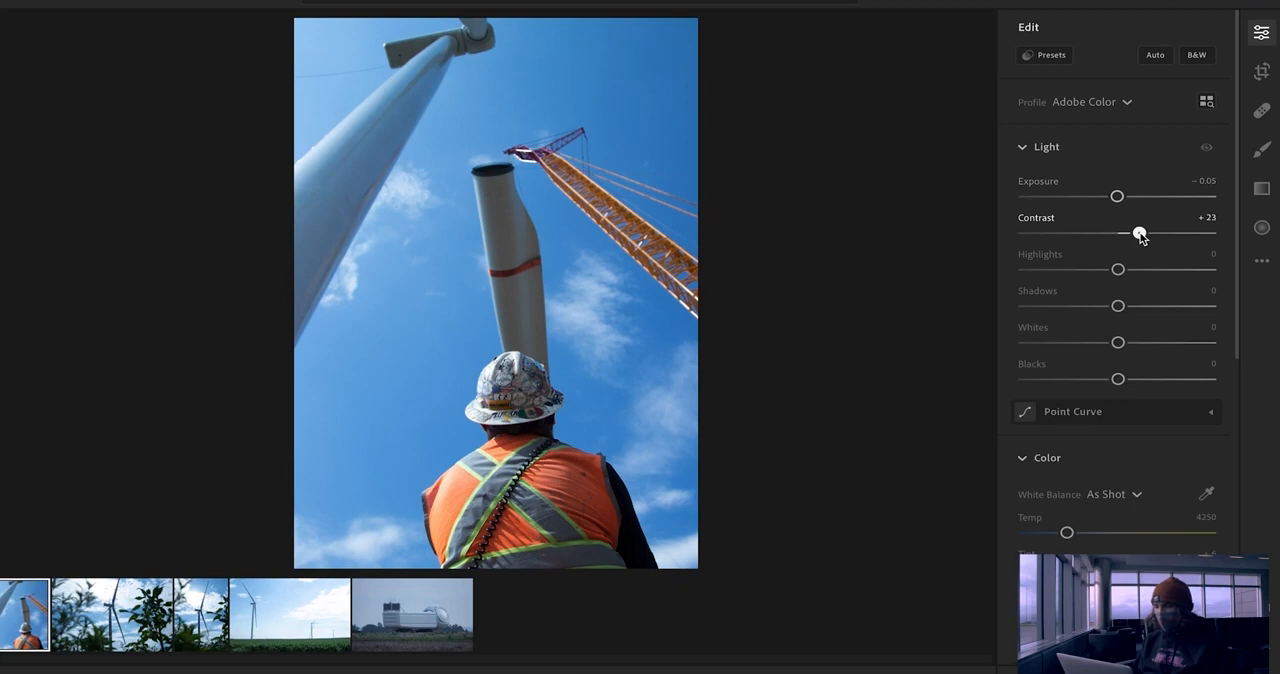
pyautogui.moveTo(1117, 270); pyautogui.dragTo(1122, 269)
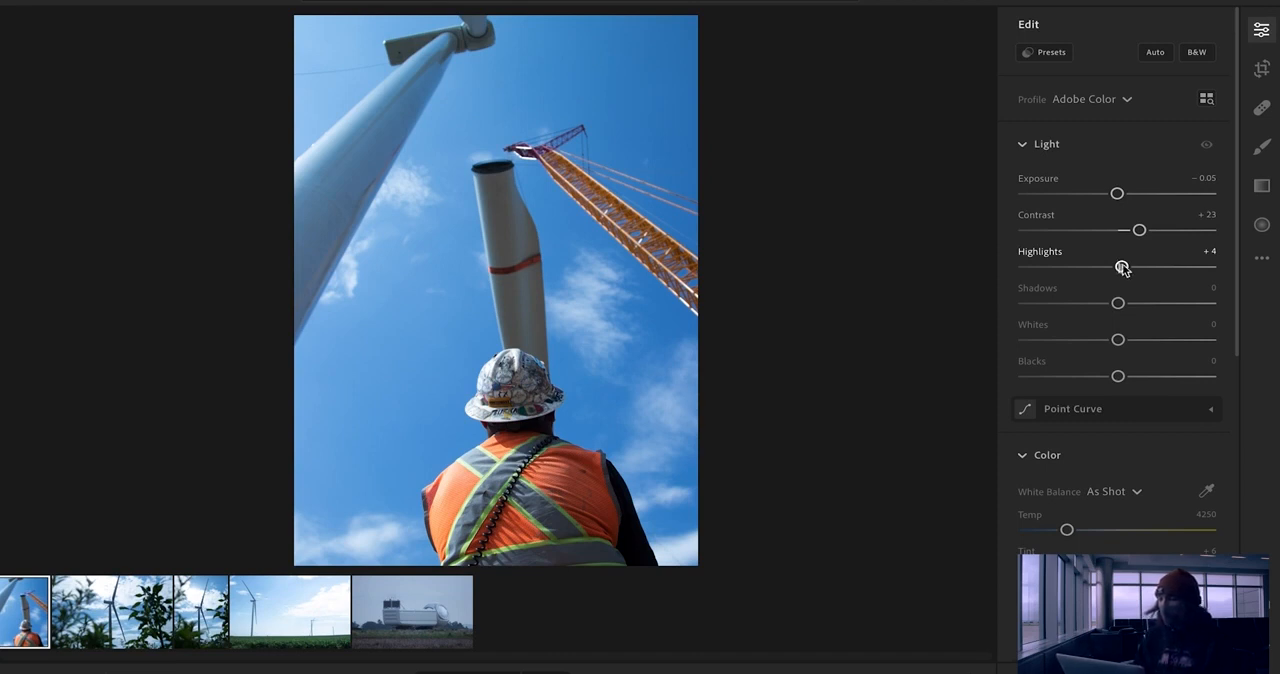
pyautogui.moveTo(1122, 266); pyautogui.dragTo(1100, 268)
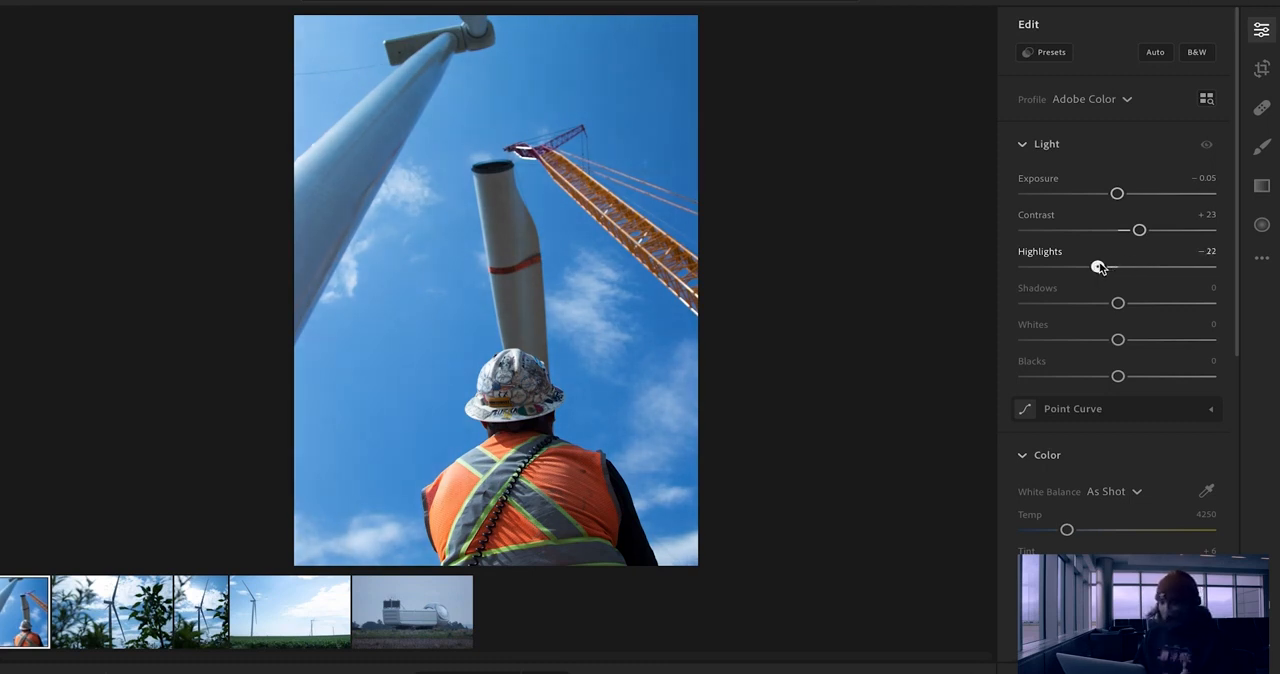
pyautogui.moveTo(1099, 268); pyautogui.dragTo(1095, 267)
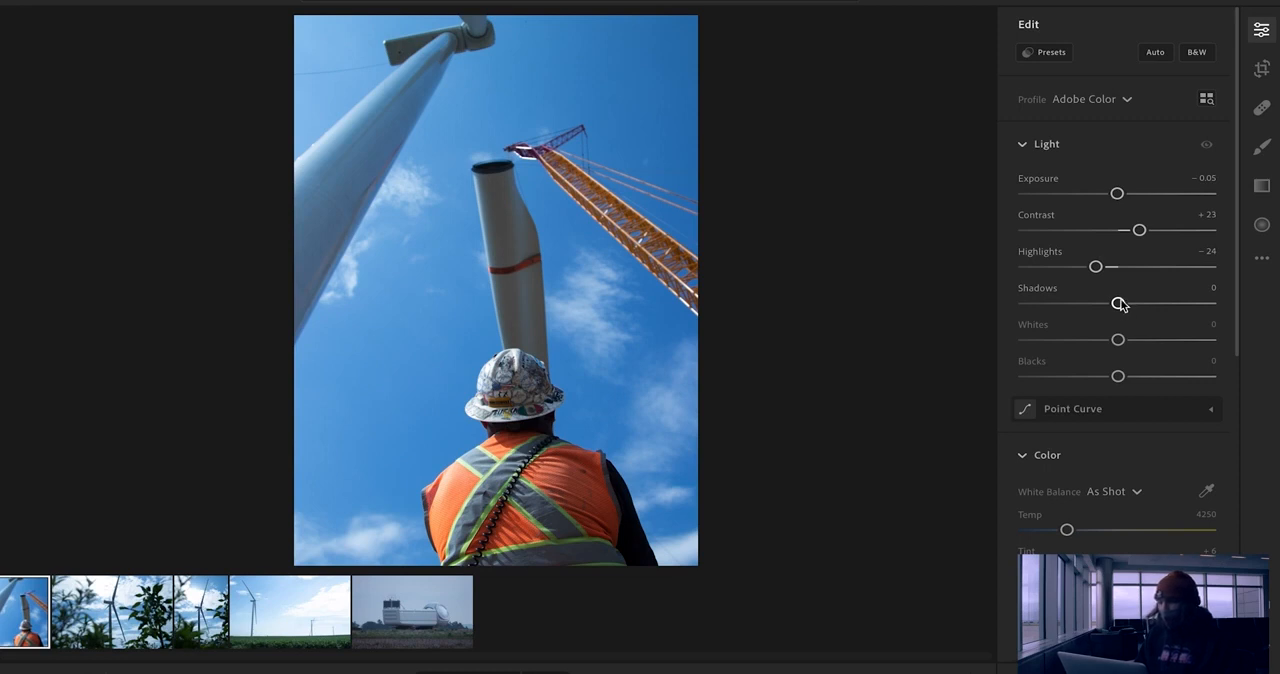
# Step: Set the worker photo's Shadows to +20, Whites to -12 and Blacks to -12
pyautogui.moveTo(1119, 304); pyautogui.dragTo(1139, 307)
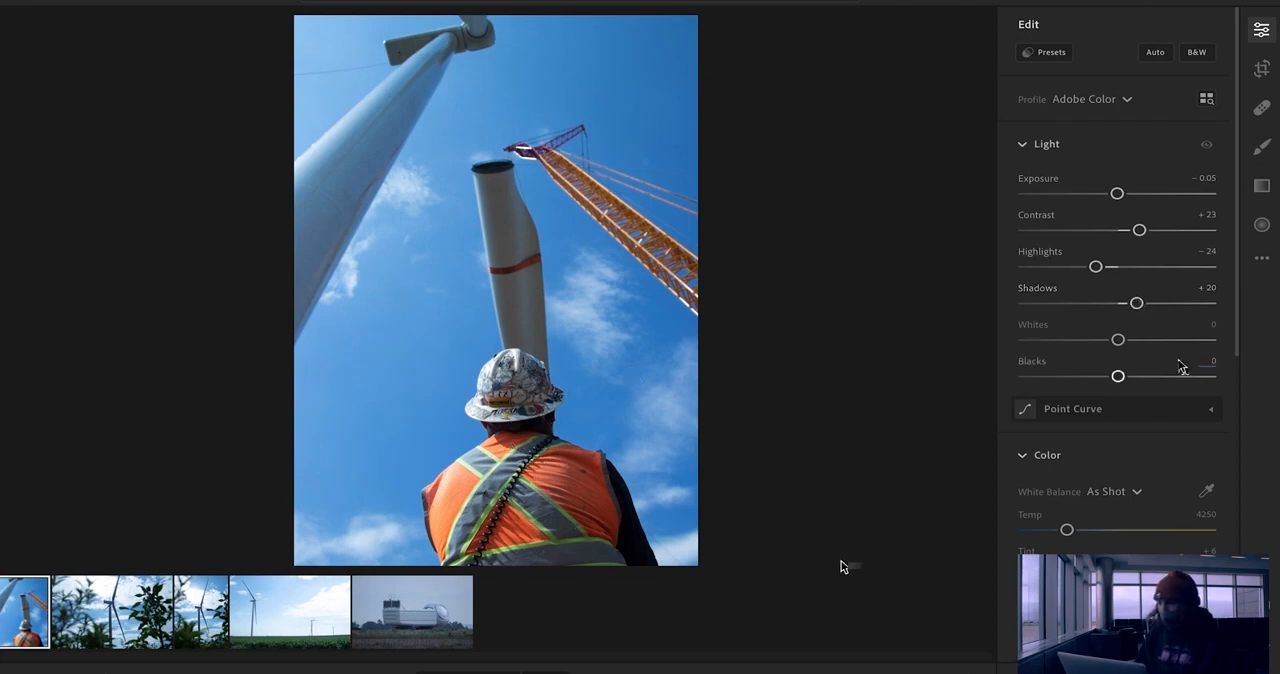
pyautogui.moveTo(1118, 342); pyautogui.dragTo(1106, 347)
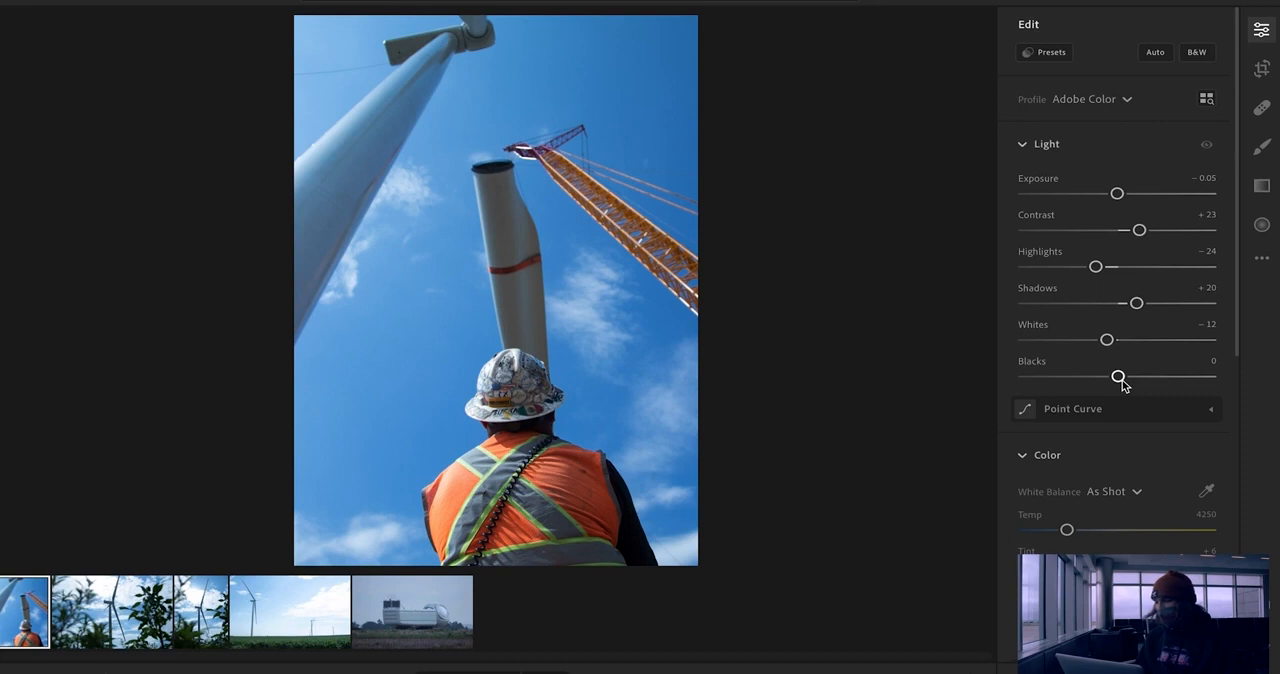
pyautogui.moveTo(1121, 382); pyautogui.dragTo(1111, 385)
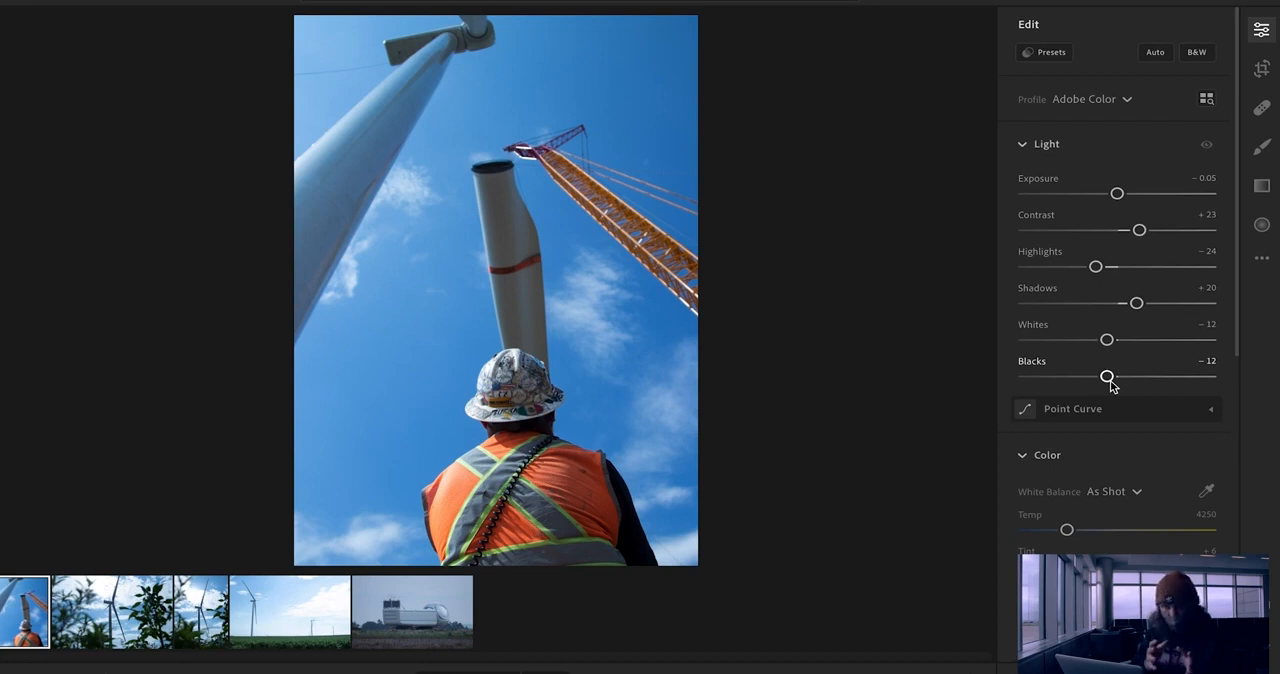
# Step: Sample the white balance from the pale area just below the back of the worker's helmet
pyautogui.scroll(-3, 1066, 451)
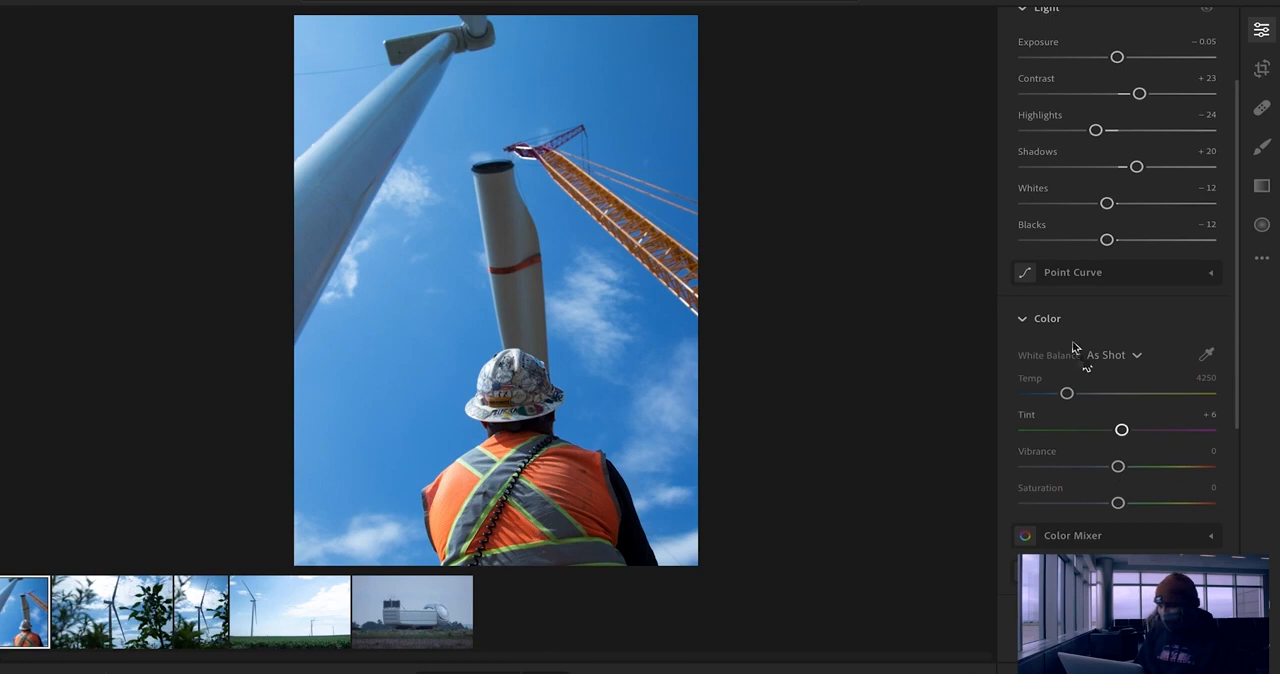
pyautogui.click(1024, 319)
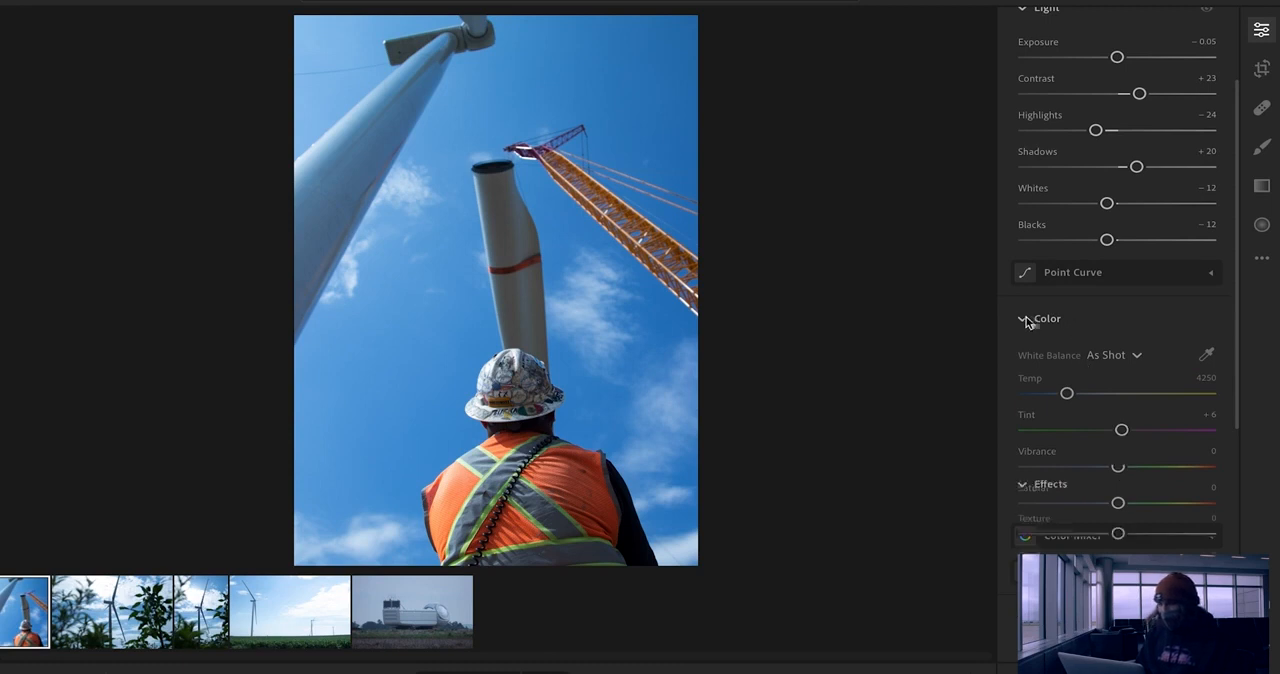
pyautogui.click(1024, 319)
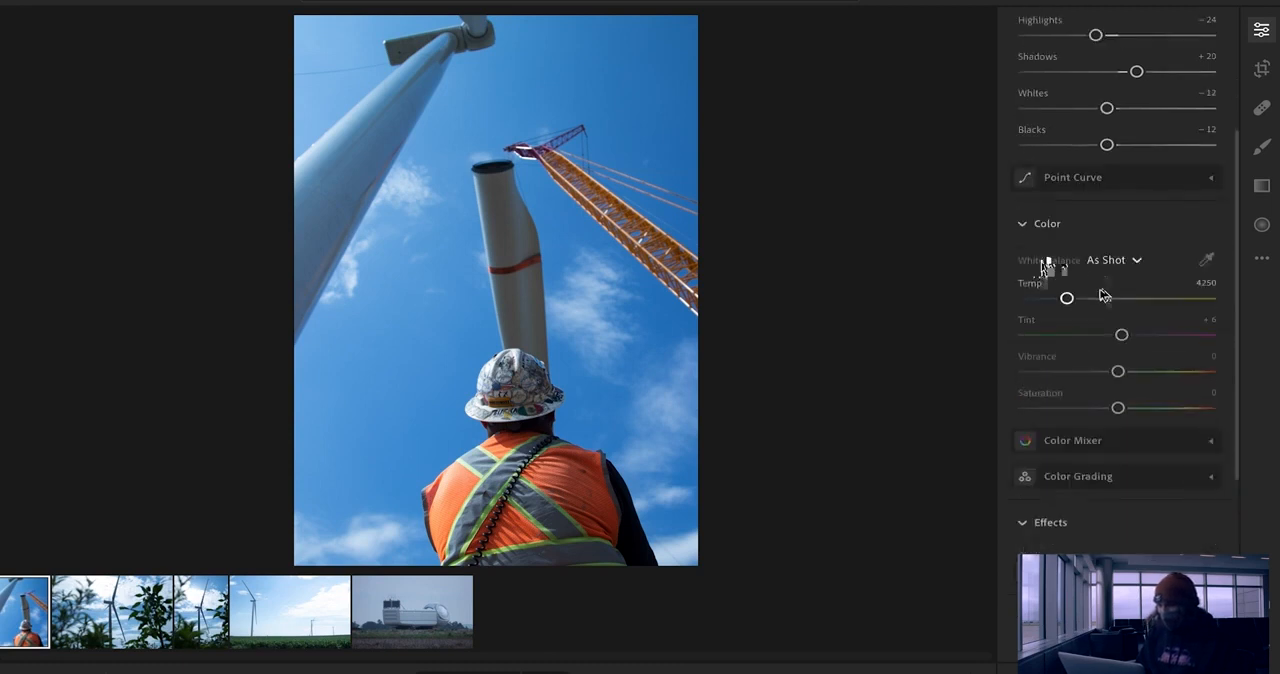
pyautogui.click(1208, 260)
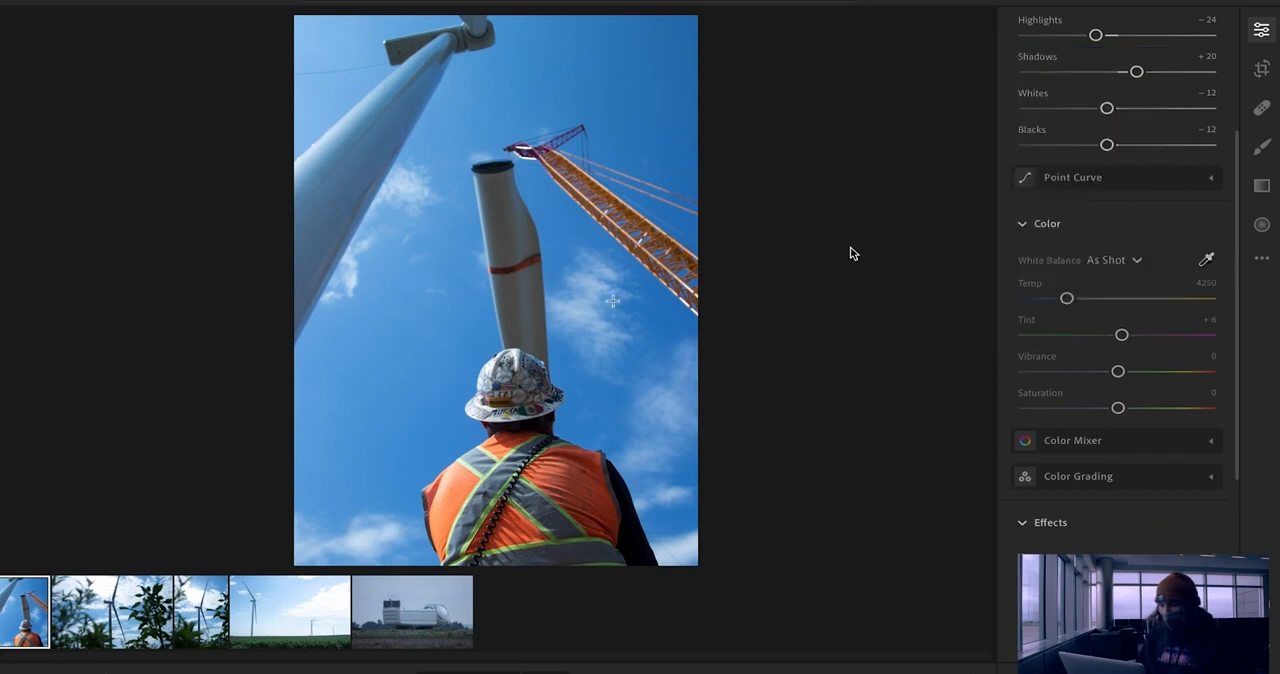
pyautogui.click(541, 456)
# Step: Fine-tune the worker photo's colour with Temp 4354, Tint +17, Vibrance +9 and Saturation +10
pyautogui.moveTo(1075, 300); pyautogui.dragTo(1066, 301)
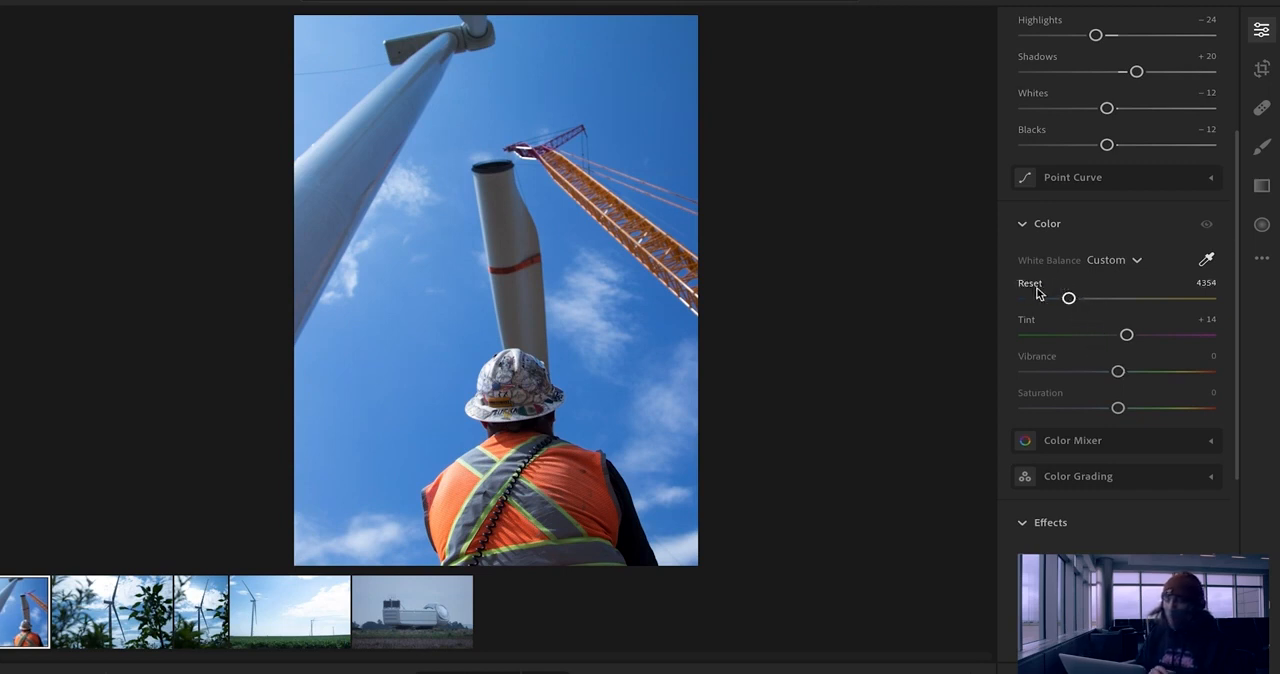
pyautogui.moveTo(1037, 290)
pyautogui.moveTo(1130, 335); pyautogui.dragTo(1131, 337)
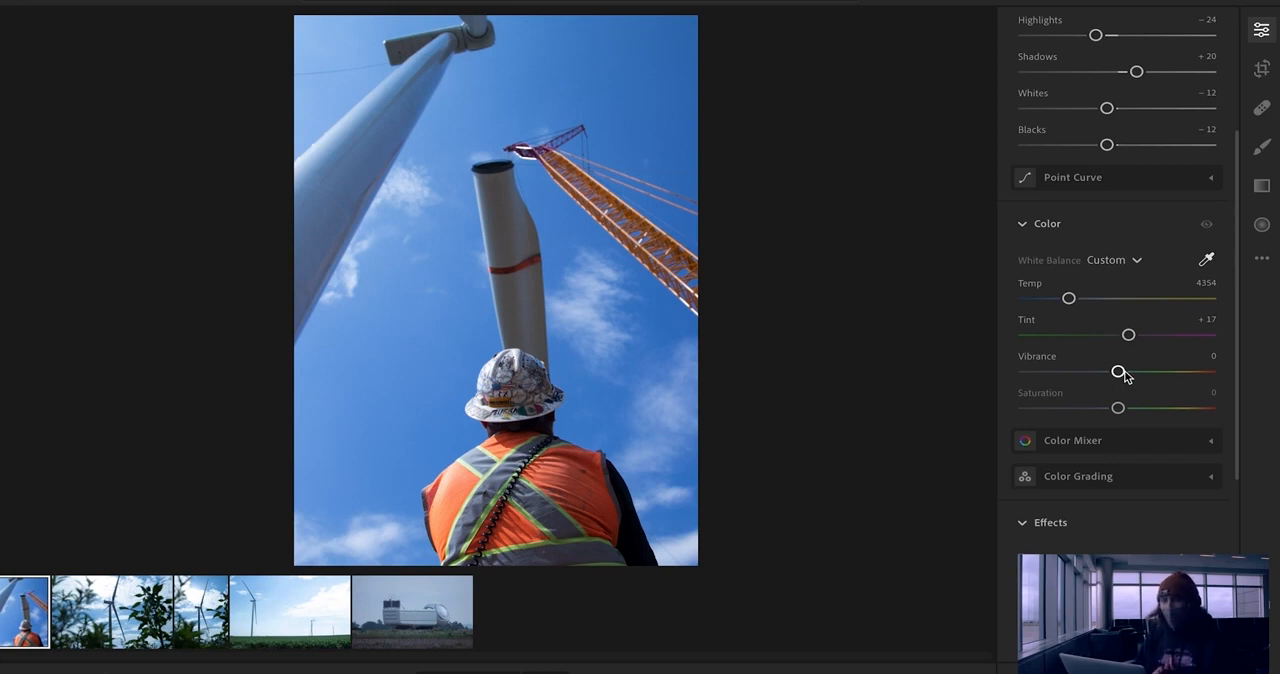
pyautogui.moveTo(1120, 411); pyautogui.dragTo(1125, 413)
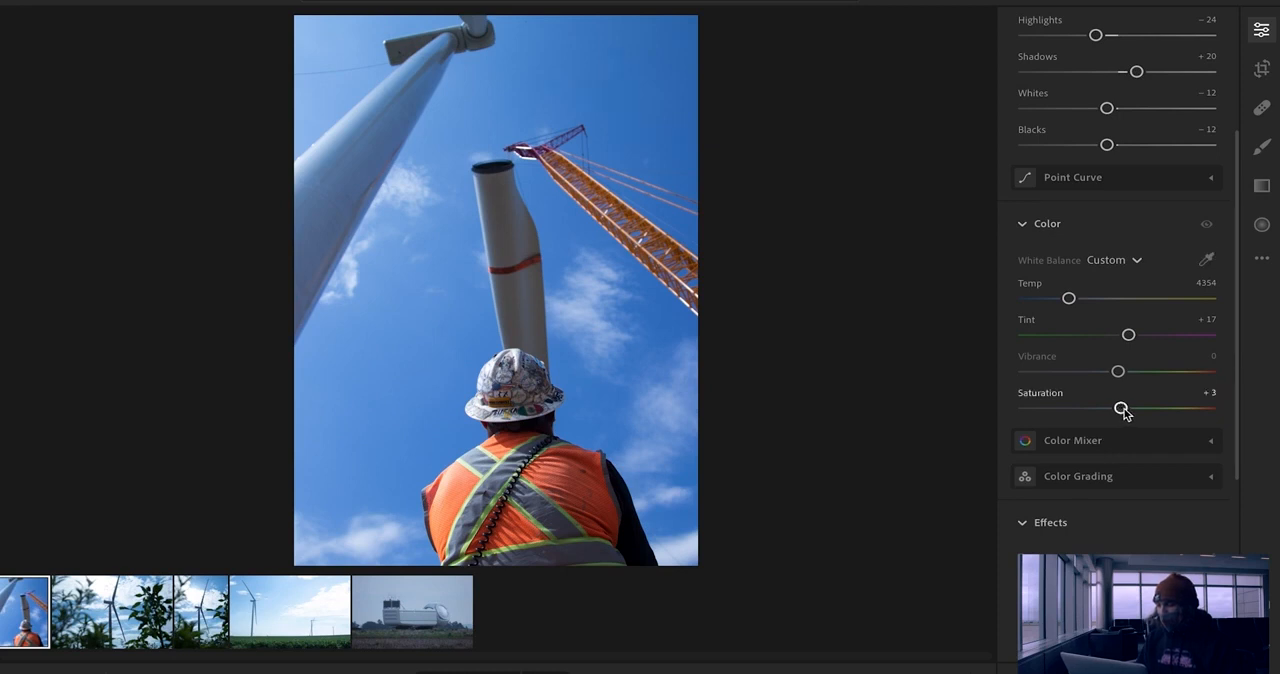
pyautogui.moveTo(1126, 413); pyautogui.dragTo(1127, 371)
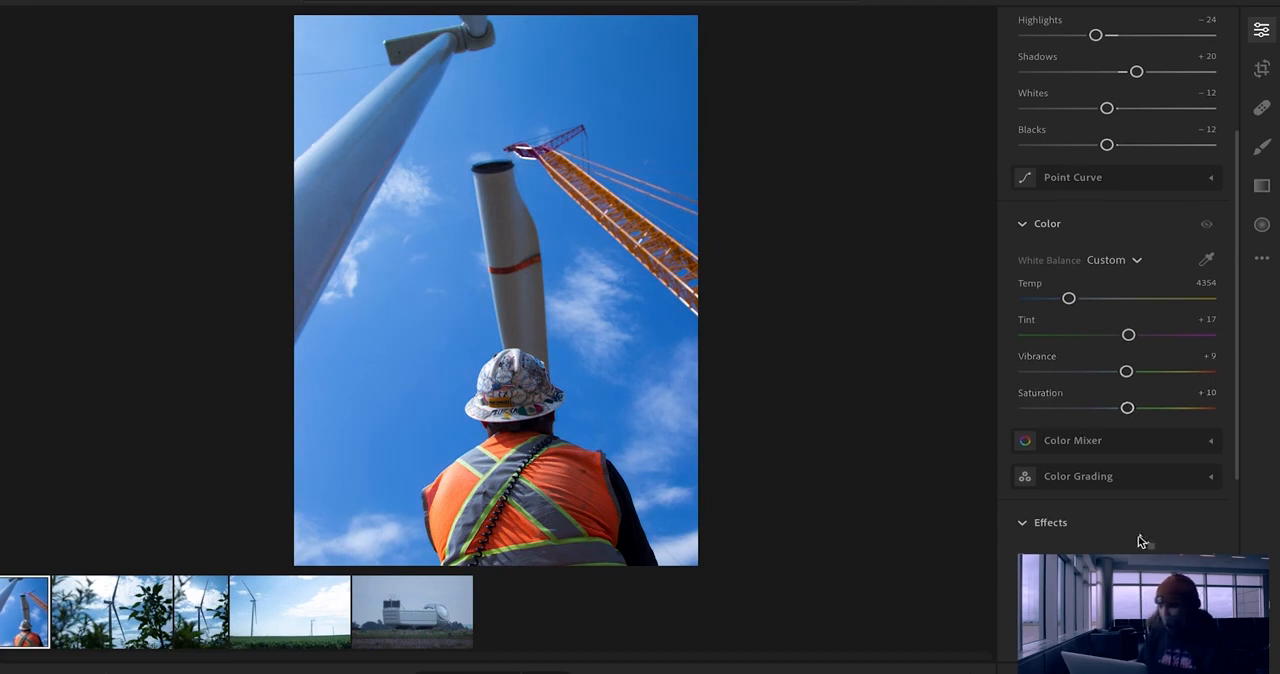
# Step: Apply effects to the worker photo: Texture +10, Clarity +11, Dehaze +11 and Vignette -11
pyautogui.scroll(-1, 1140, 540)
pyautogui.scroll(-4, 1140, 540)
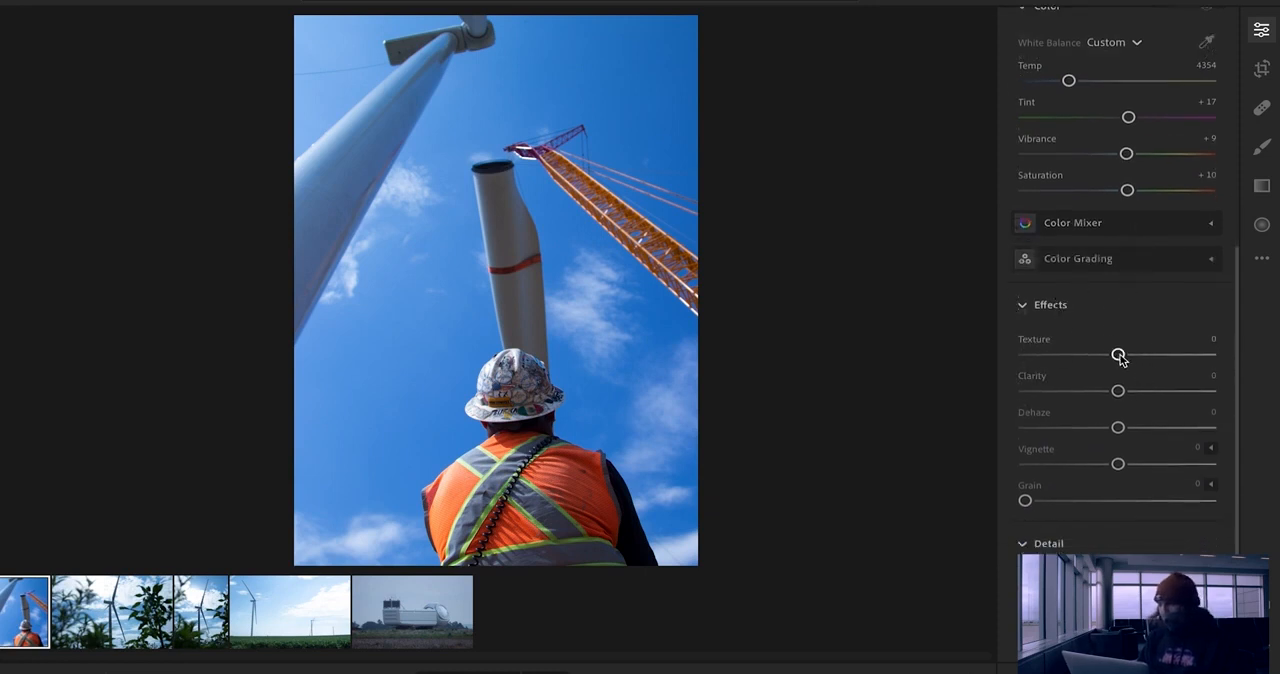
pyautogui.moveTo(1118, 356); pyautogui.dragTo(1128, 358)
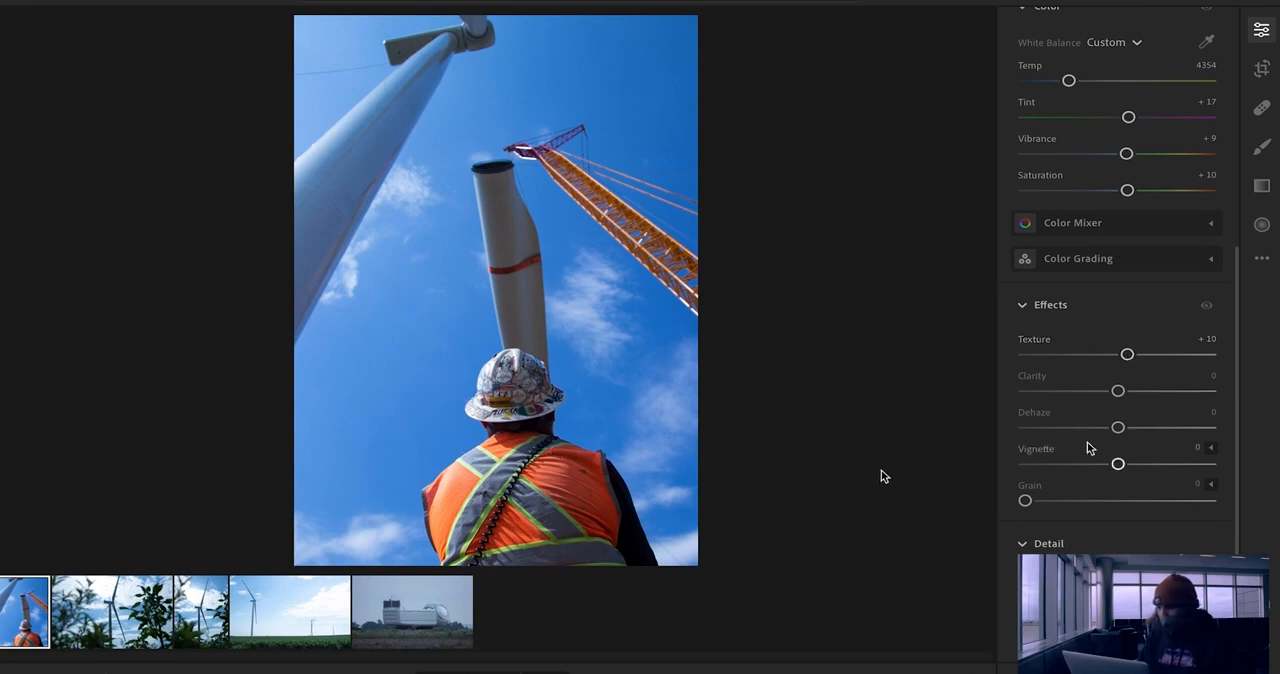
pyautogui.moveTo(1118, 391); pyautogui.dragTo(1122, 392)
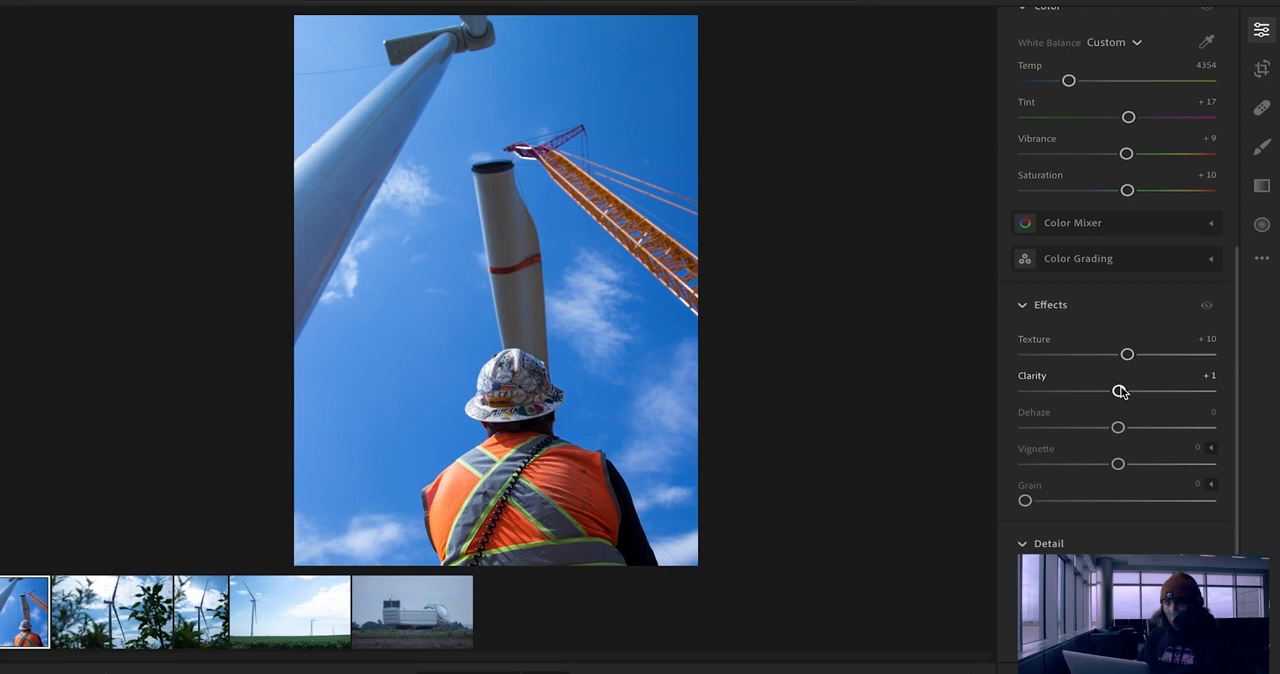
pyautogui.moveTo(1122, 392); pyautogui.dragTo(1128, 392)
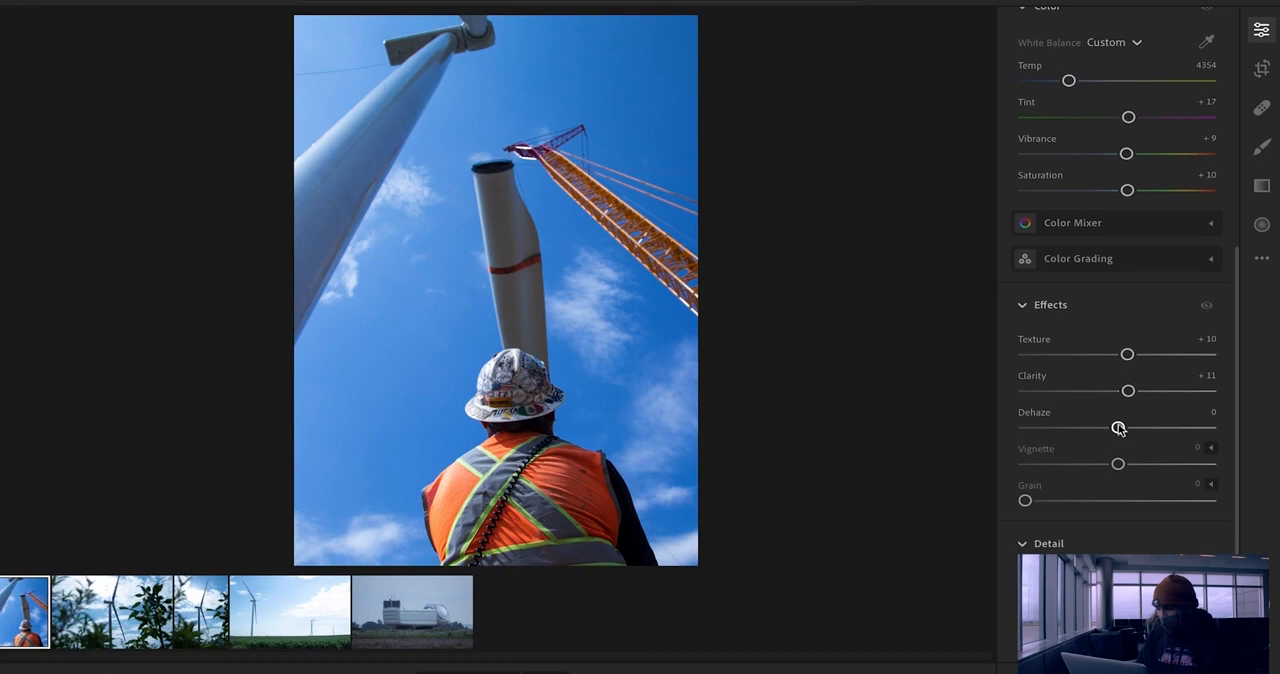
pyautogui.moveTo(1118, 428); pyautogui.dragTo(1123, 464)
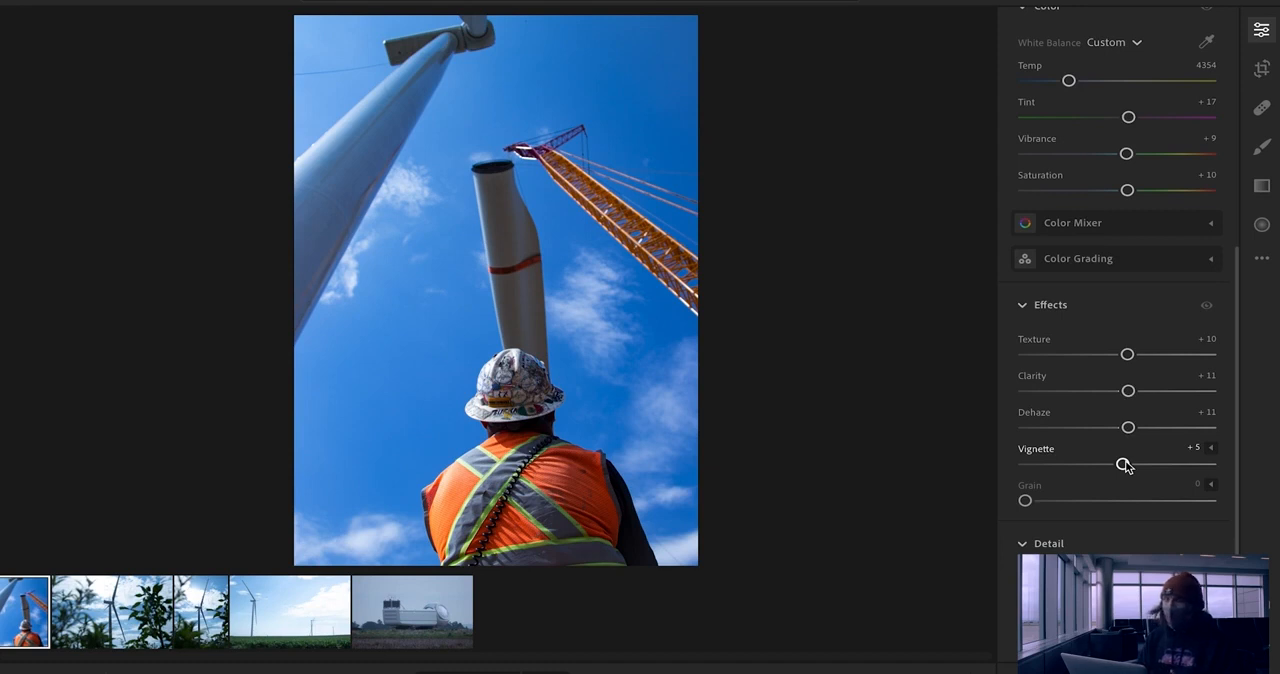
pyautogui.moveTo(1124, 465); pyautogui.dragTo(1112, 490)
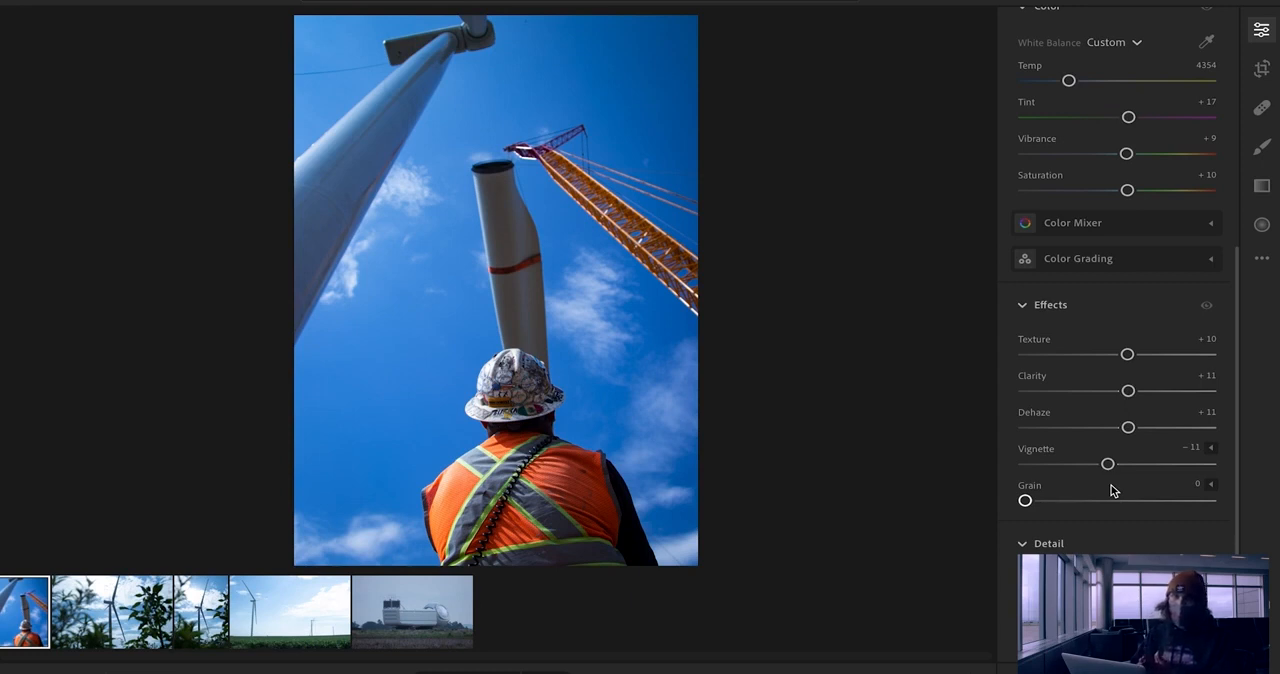
# Step: On the second photo, the turbine framed by leaves, set Exposure -0.24, Contrast +15, Highlights -25, Shadows +18, Whites -15 and Blacks -16
pyautogui.press('Right')
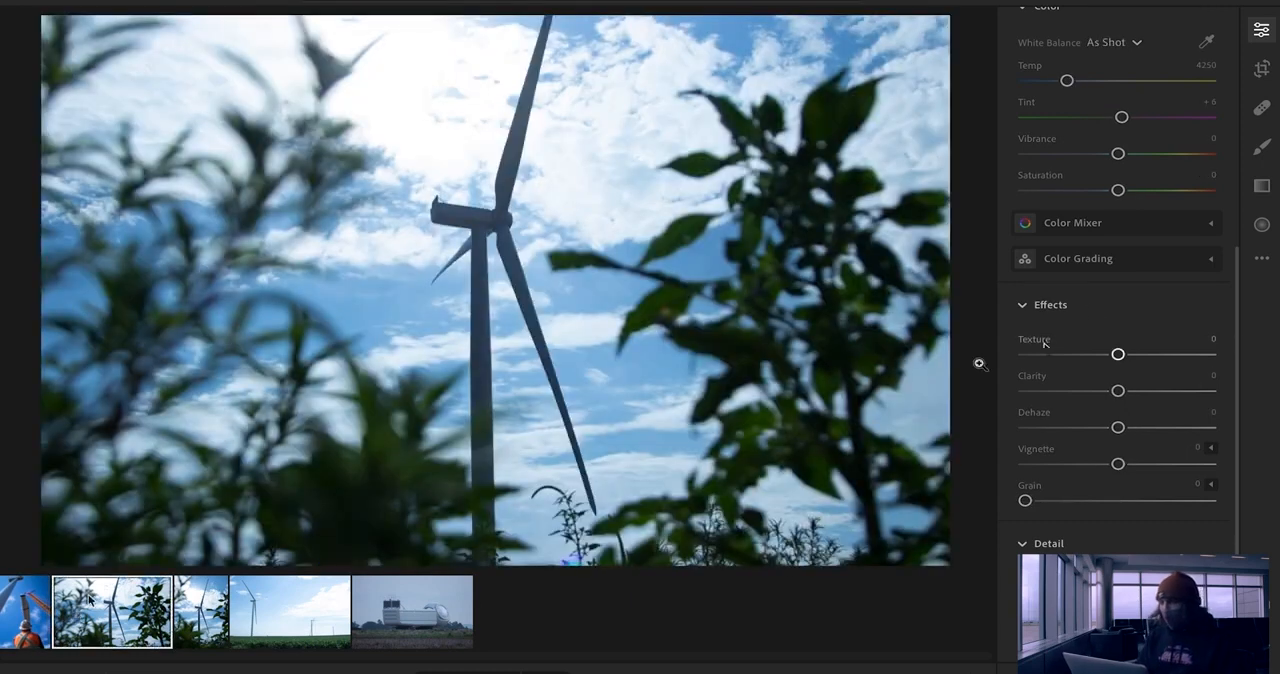
pyautogui.scroll(5, 1096, 300)
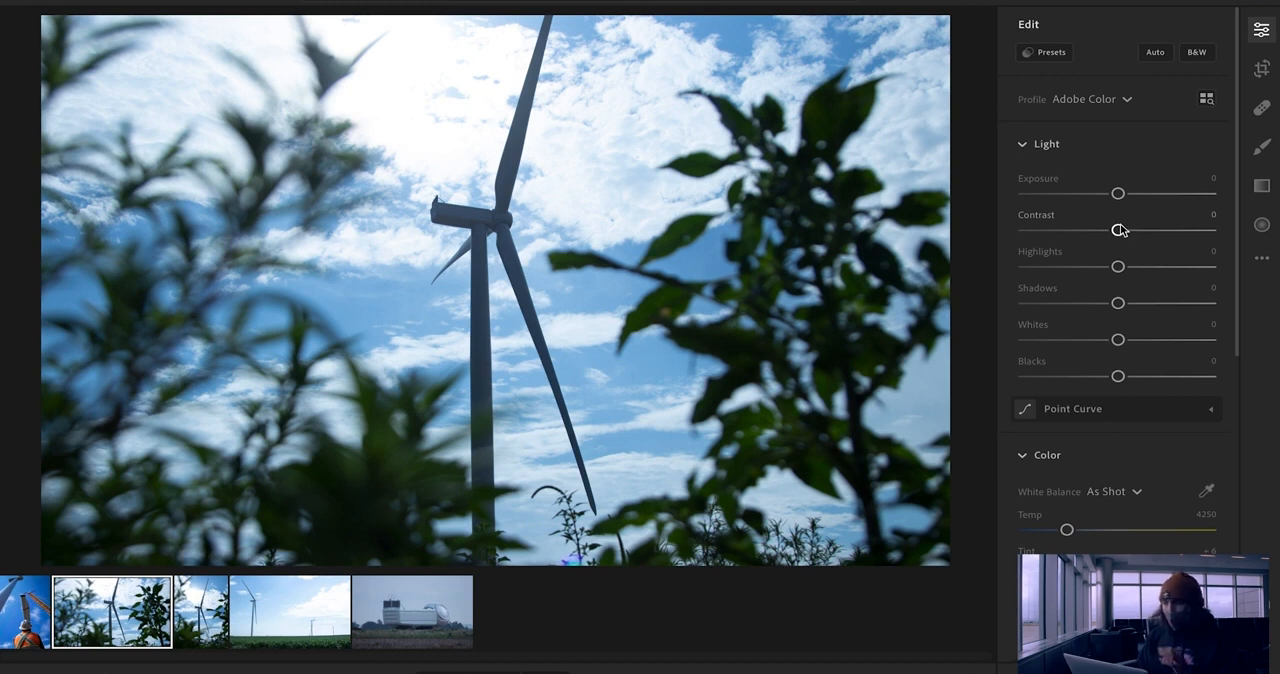
pyautogui.moveTo(1118, 194); pyautogui.dragTo(1133, 231)
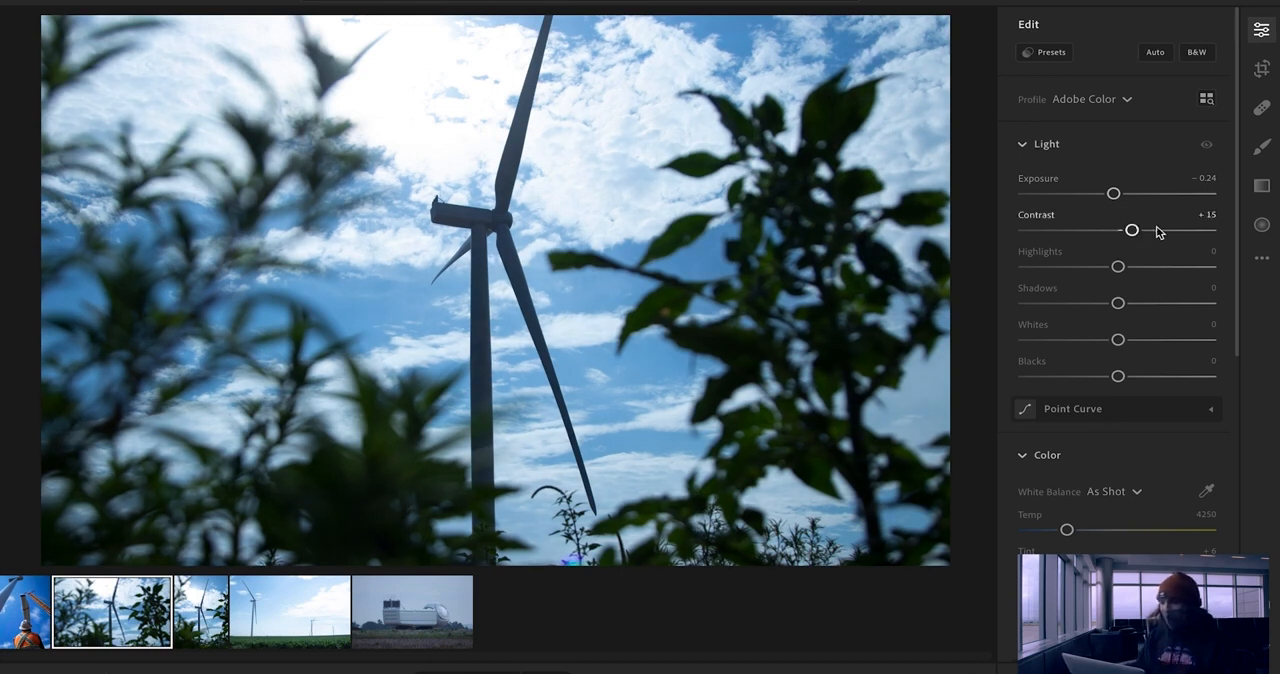
pyautogui.moveTo(1119, 266); pyautogui.dragTo(1101, 270)
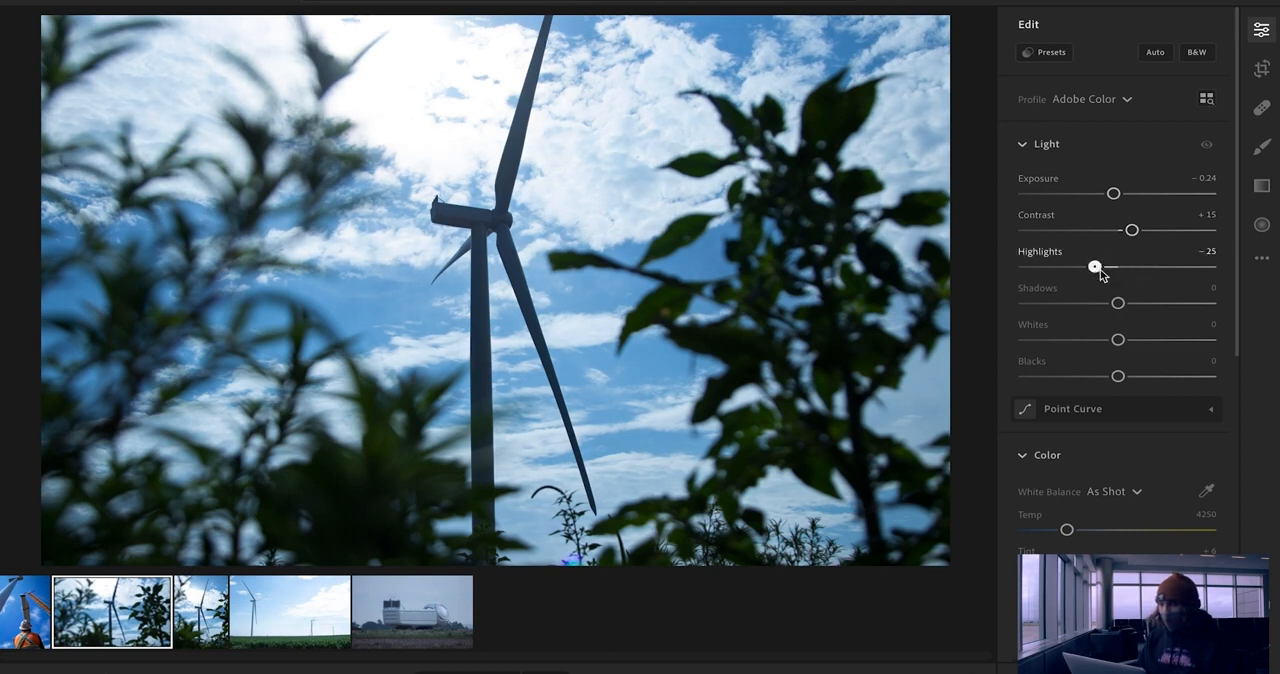
pyautogui.moveTo(1120, 311); pyautogui.dragTo(1137, 310)
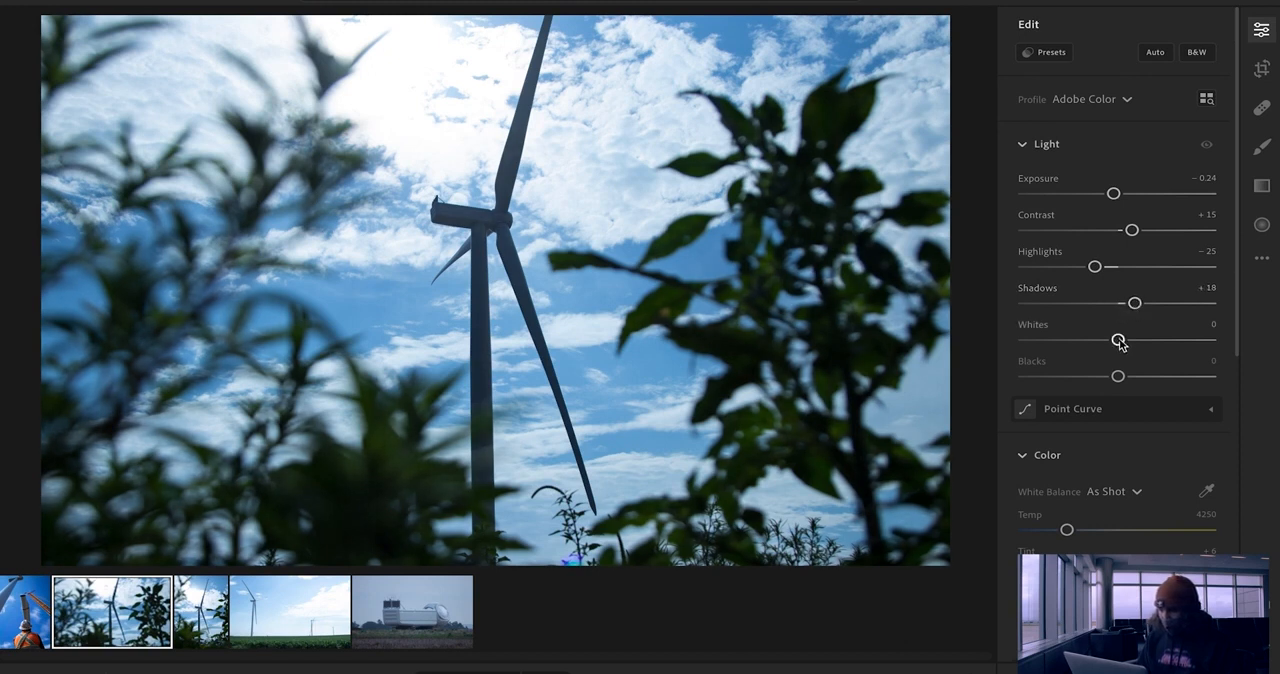
pyautogui.moveTo(1118, 341); pyautogui.dragTo(1103, 378)
# Step: Adjust the leaf-framed turbine photo's colour with Temp 3845, Tint -2, Vibrance +8 and Saturation +4
pyautogui.scroll(-2, 1137, 372)
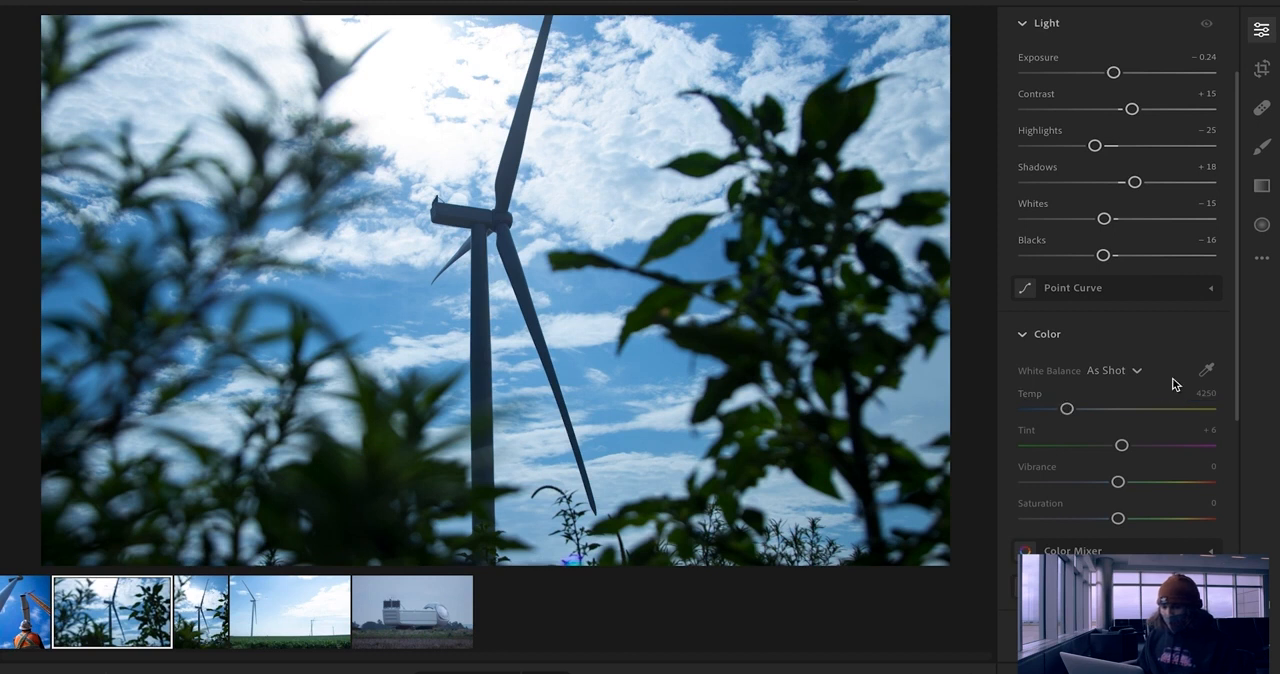
pyautogui.moveTo(1072, 411); pyautogui.dragTo(1057, 409)
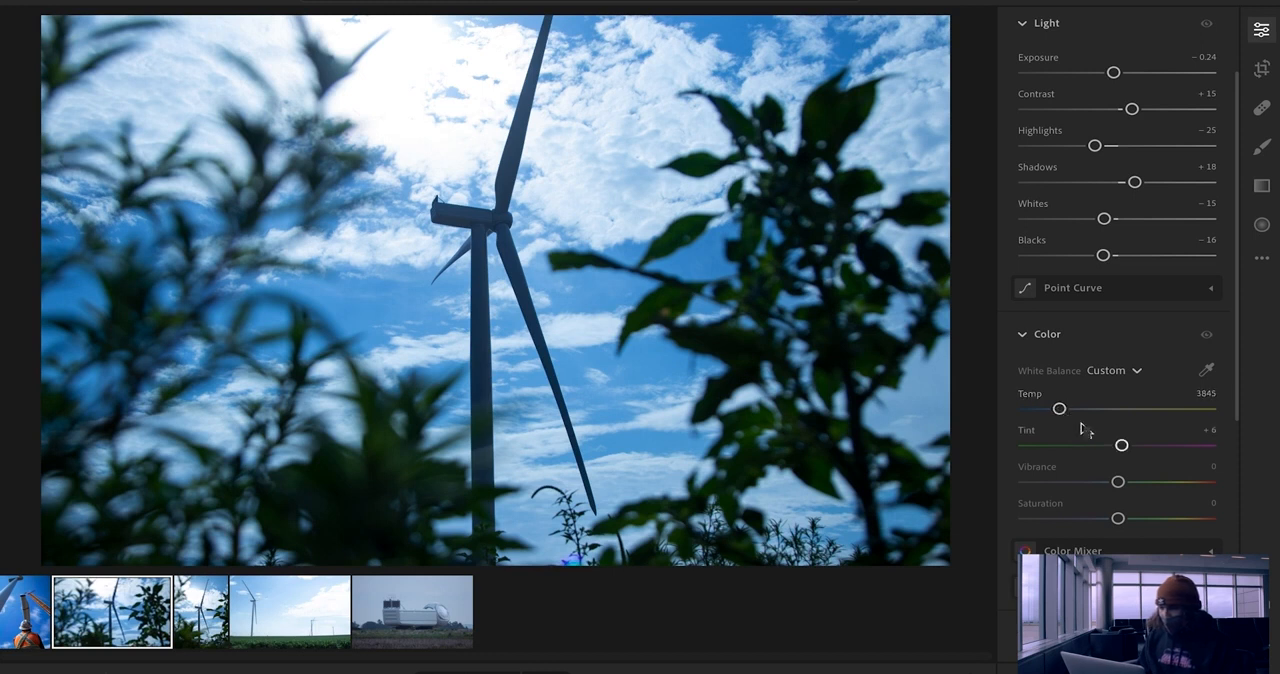
pyautogui.moveTo(1120, 447); pyautogui.dragTo(1116, 448)
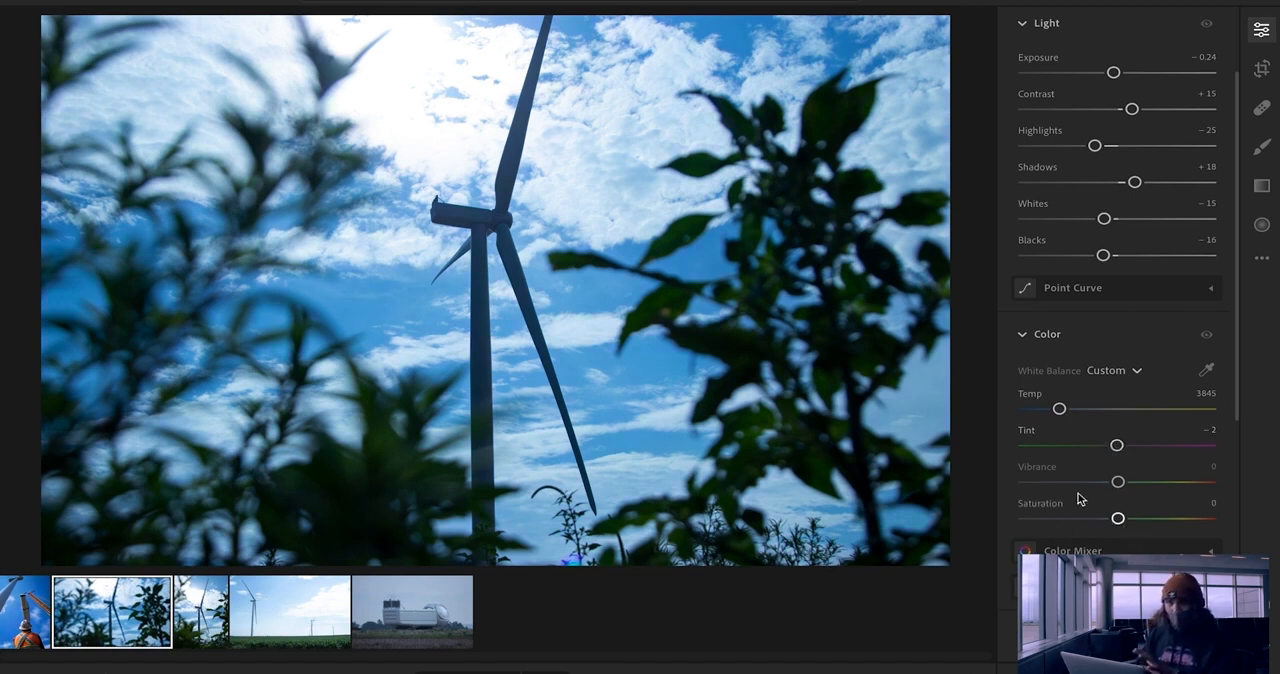
pyautogui.scroll(-1, 1100, 420)
pyautogui.scroll(-5, 1097, 418)
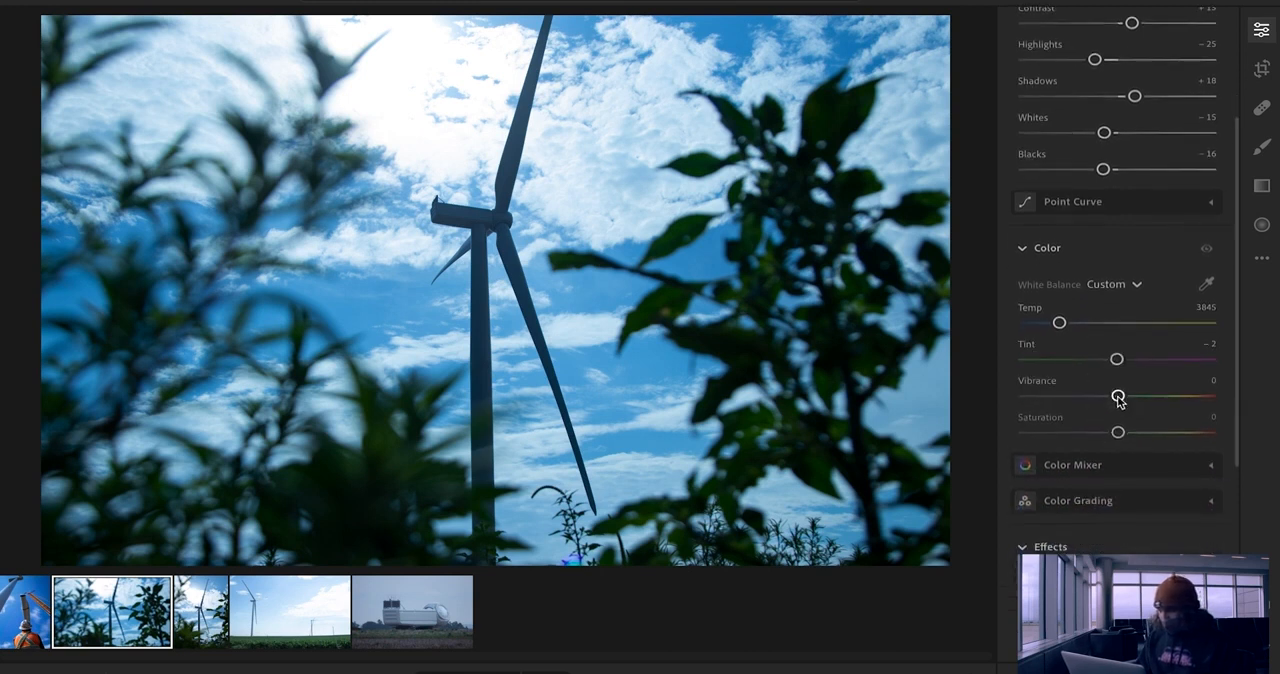
pyautogui.moveTo(1118, 398); pyautogui.dragTo(1122, 398)
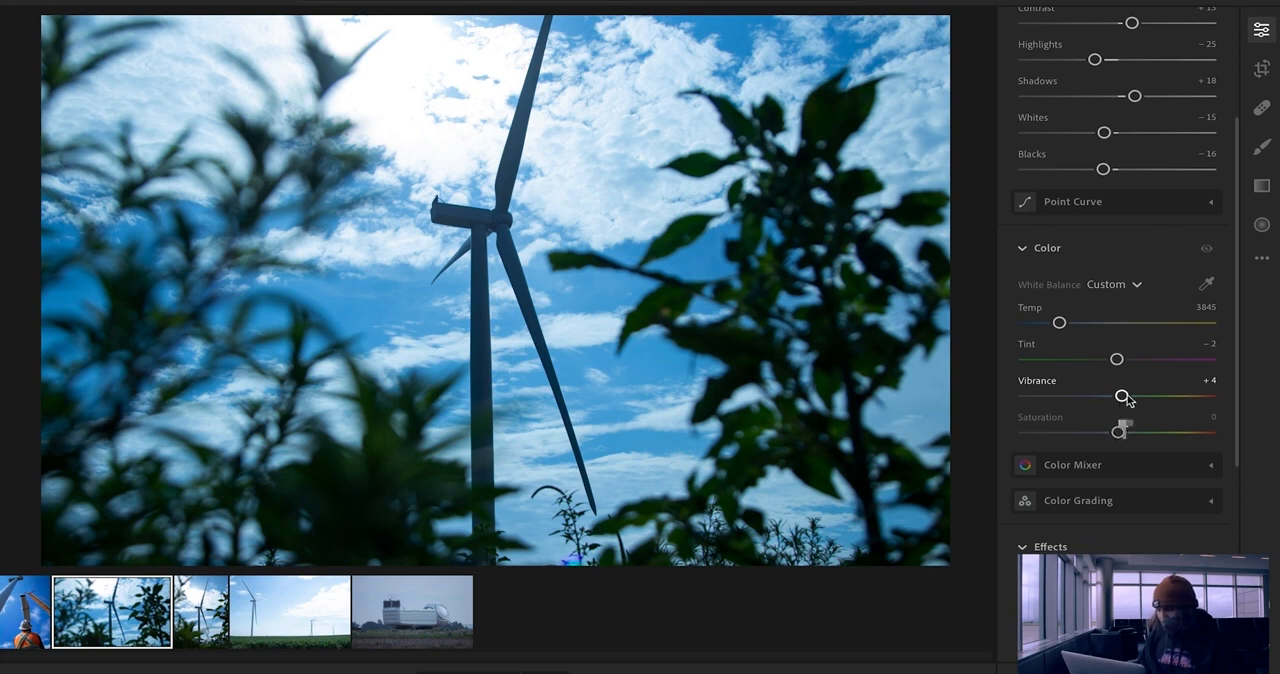
pyautogui.moveTo(1125, 393); pyautogui.dragTo(1129, 398)
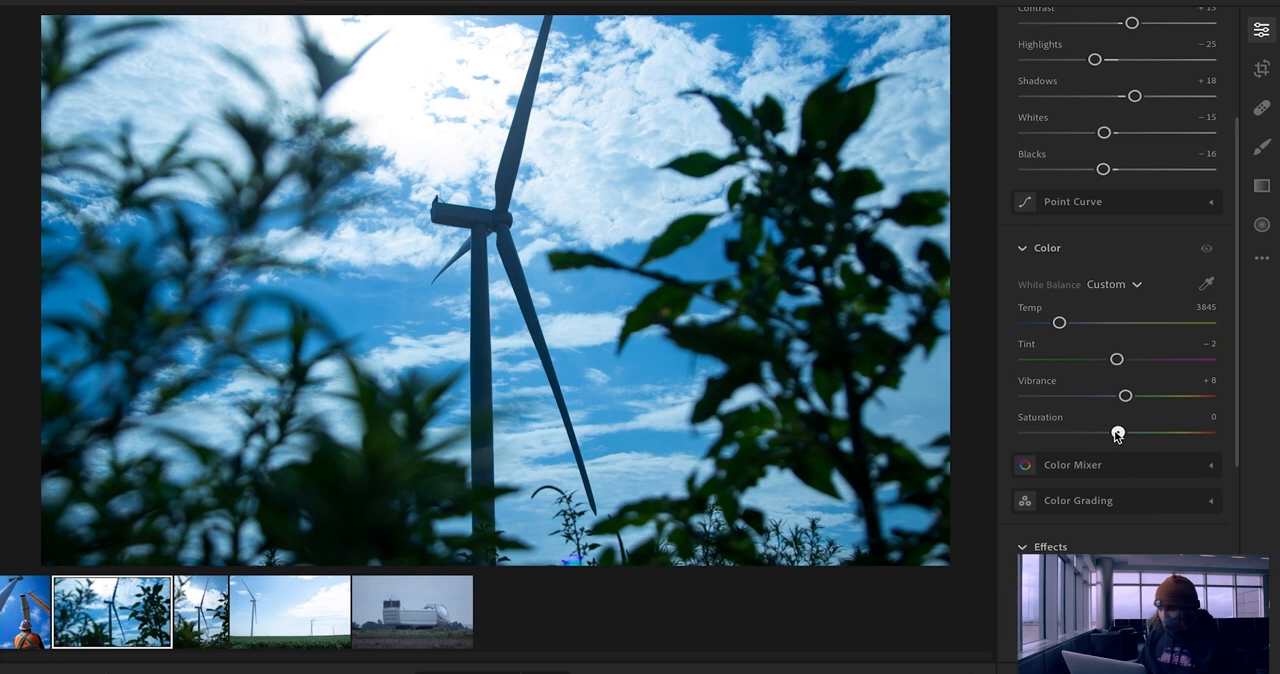
pyautogui.moveTo(1118, 434); pyautogui.dragTo(1121, 434)
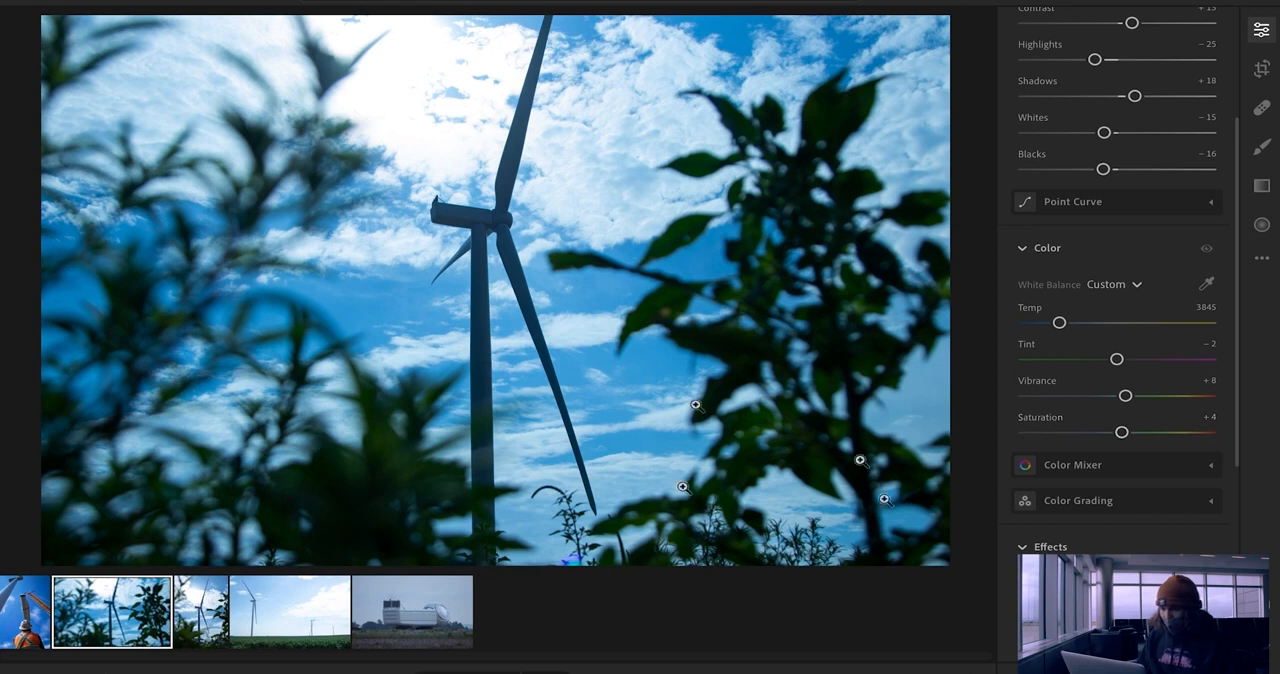
# Step: Apply effects to the leaf-framed turbine photo: Texture +9, Clarity +3, Dehaze +5 and Vignette -22
pyautogui.scroll(-2, 1100, 500)
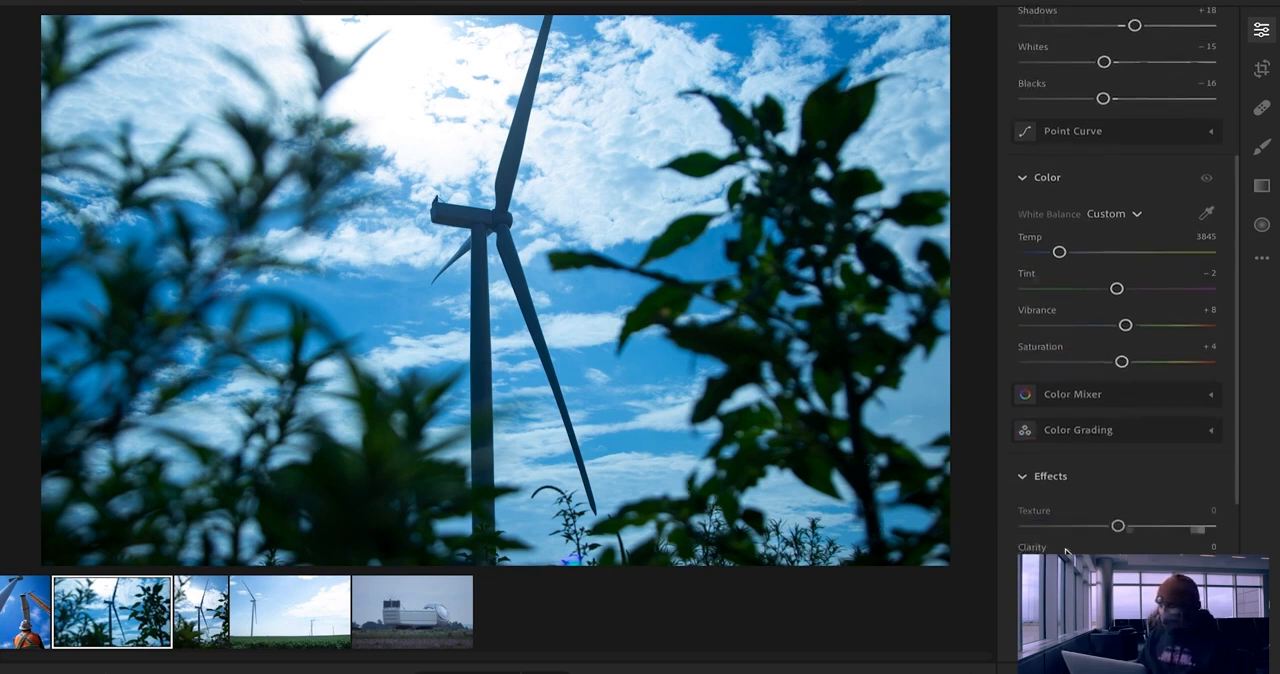
pyautogui.moveTo(1119, 527); pyautogui.dragTo(1120, 562)
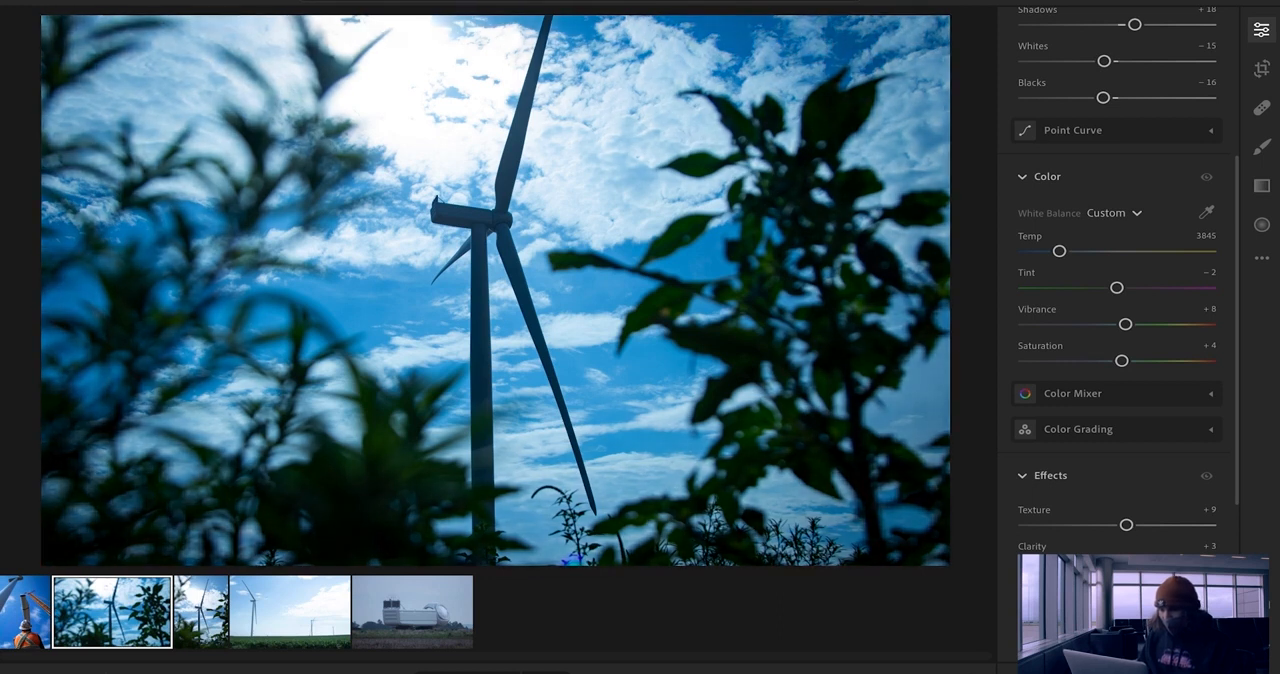
pyautogui.scroll(-5, 1117, 300)
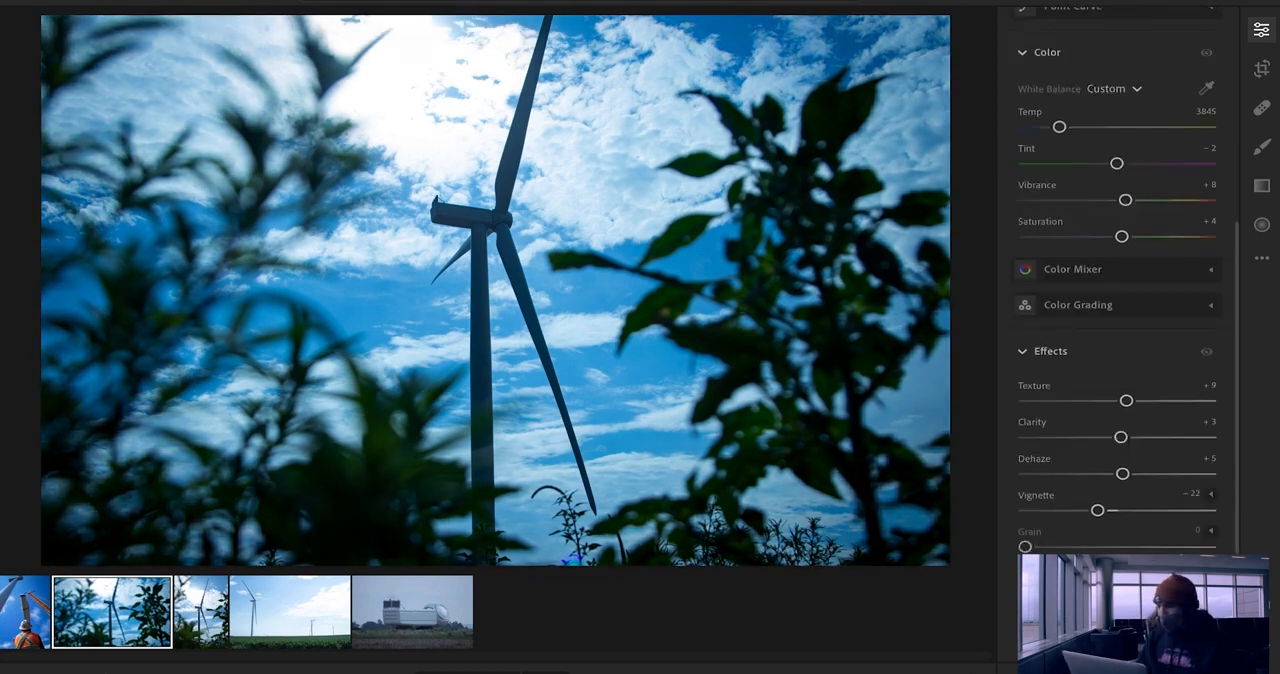
# Step: Compare the edited leaf-framed turbine photo with its original, ending on the edited version
pyautogui.scroll(2, 1117, 300)
pyautogui.scroll(4, 1117, 300)
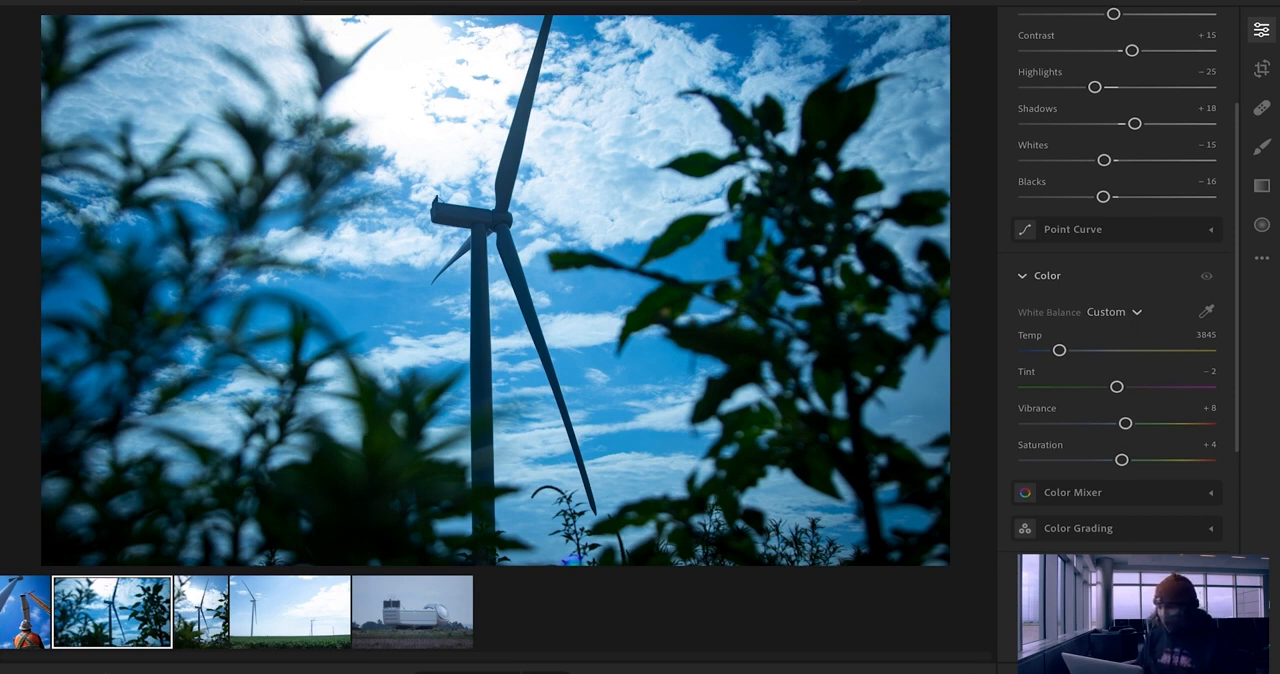
pyautogui.press('\\')
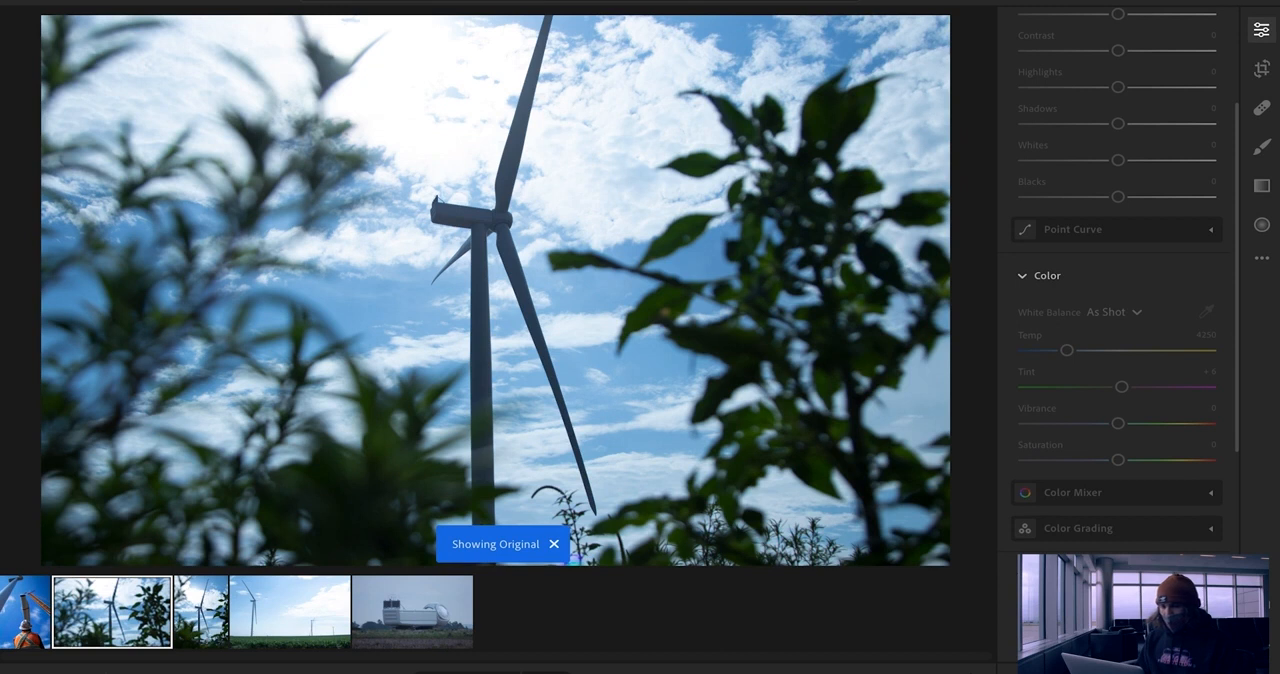
pyautogui.press('\\')
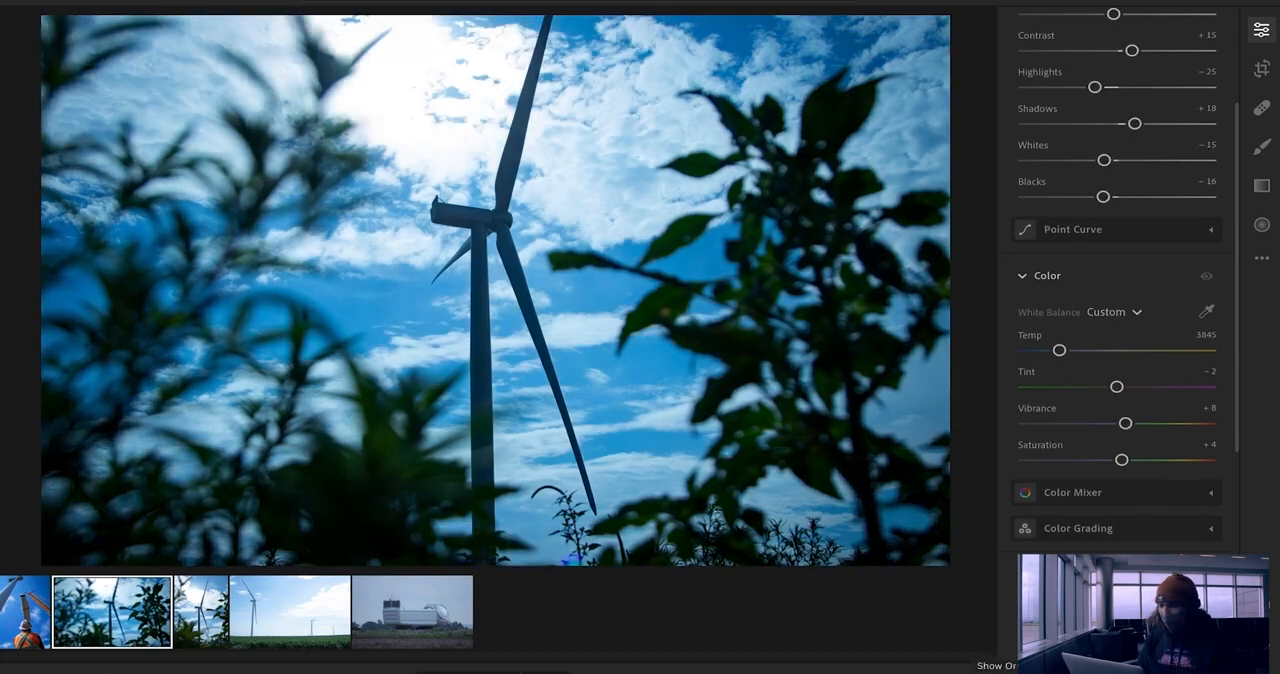
pyautogui.press('\\')
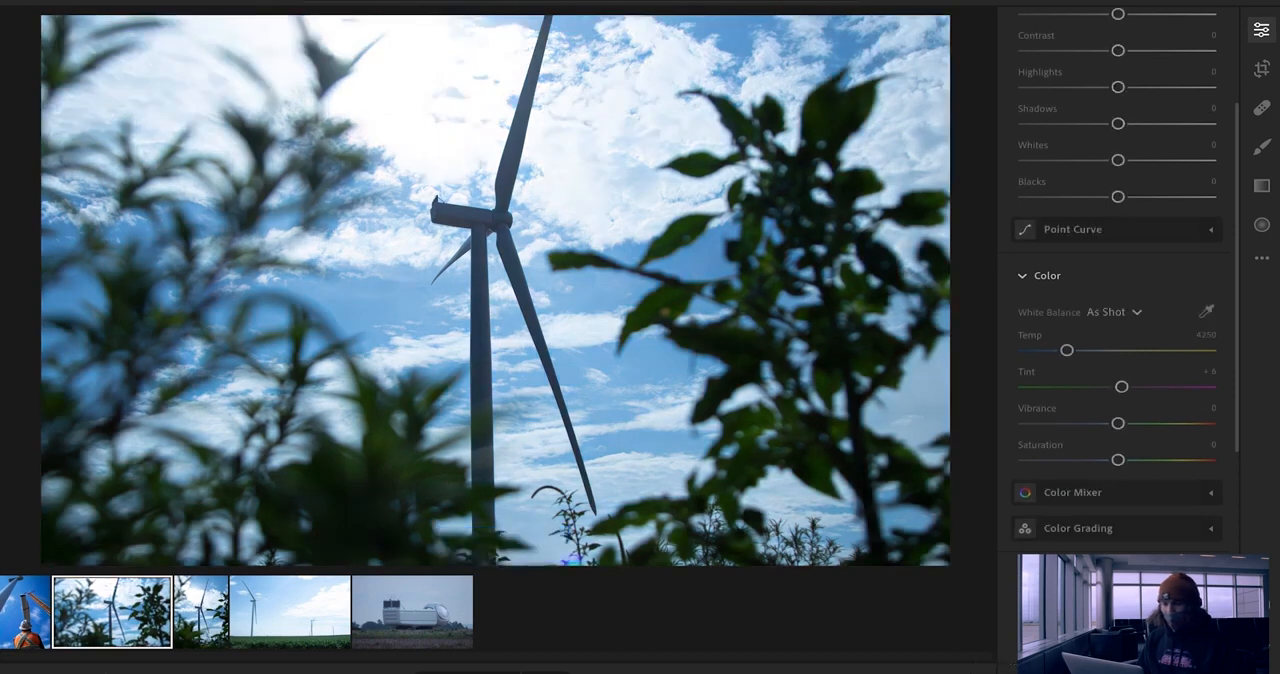
pyautogui.click(996, 662)
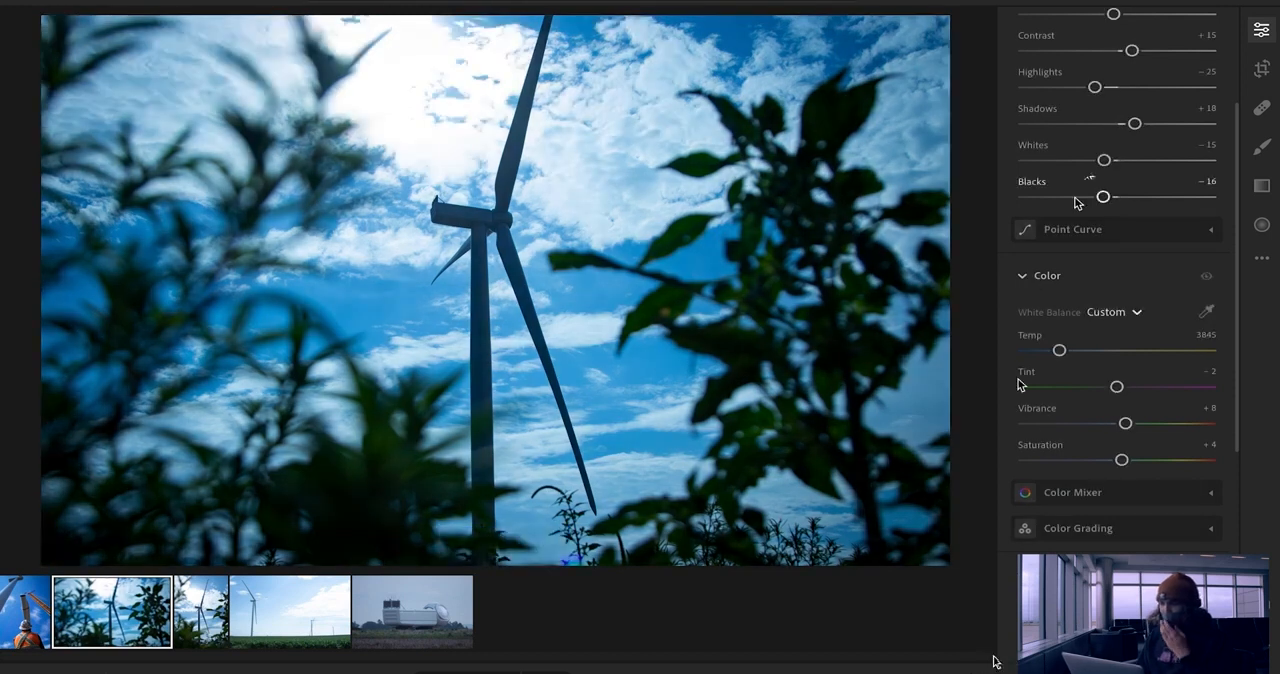
pyautogui.scroll(4, 1088, 180)
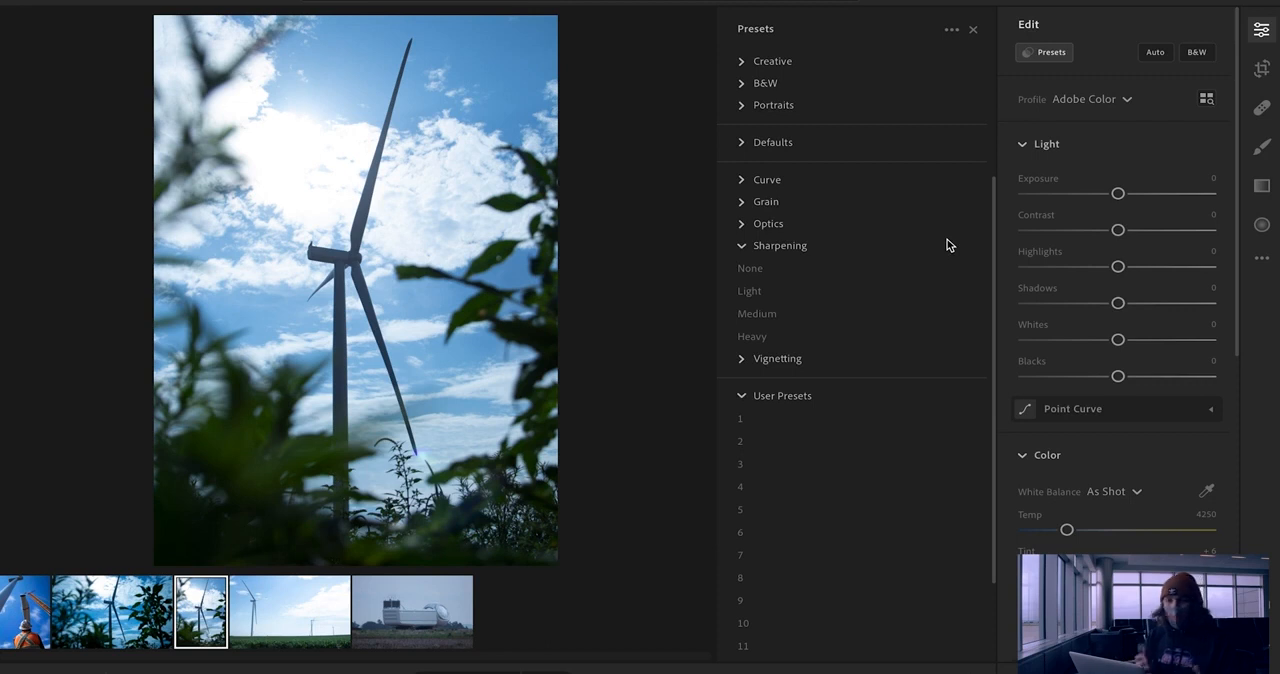
# Step: Save the second photo's edit settings as a preset named "wind turbine" in the User Presets group
pyautogui.click(155, 610)
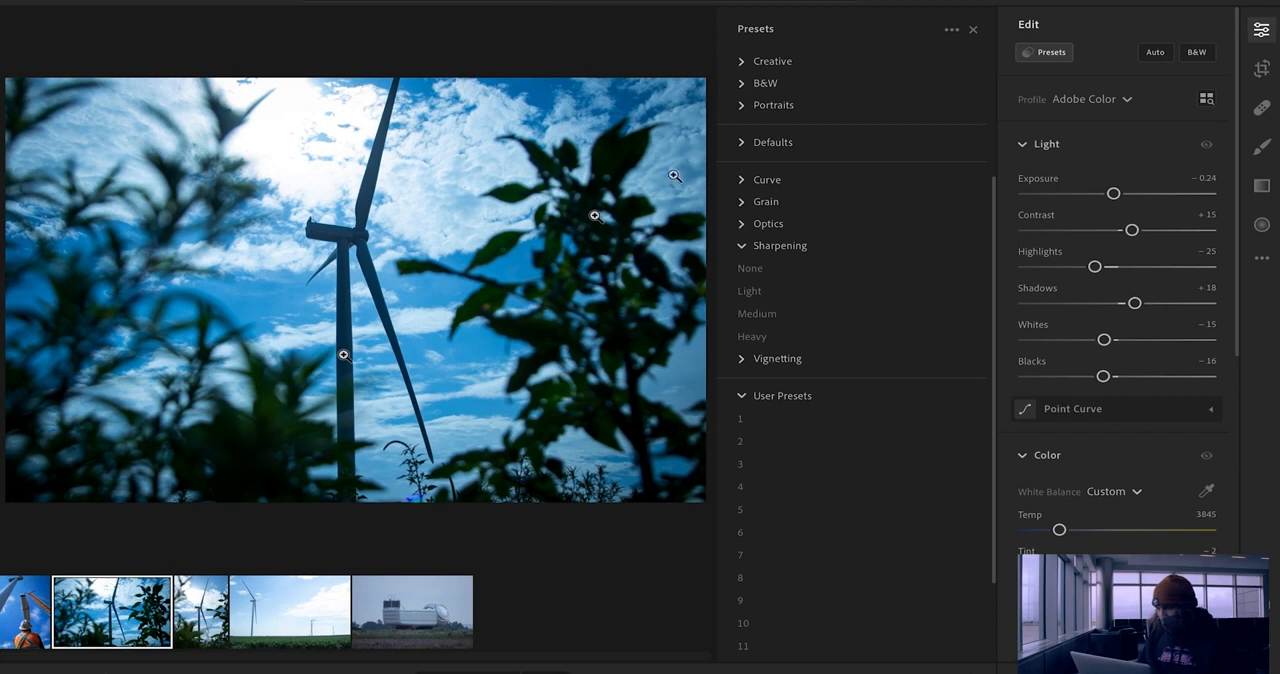
pyautogui.click(1044, 62)
pyautogui.click(1044, 62)
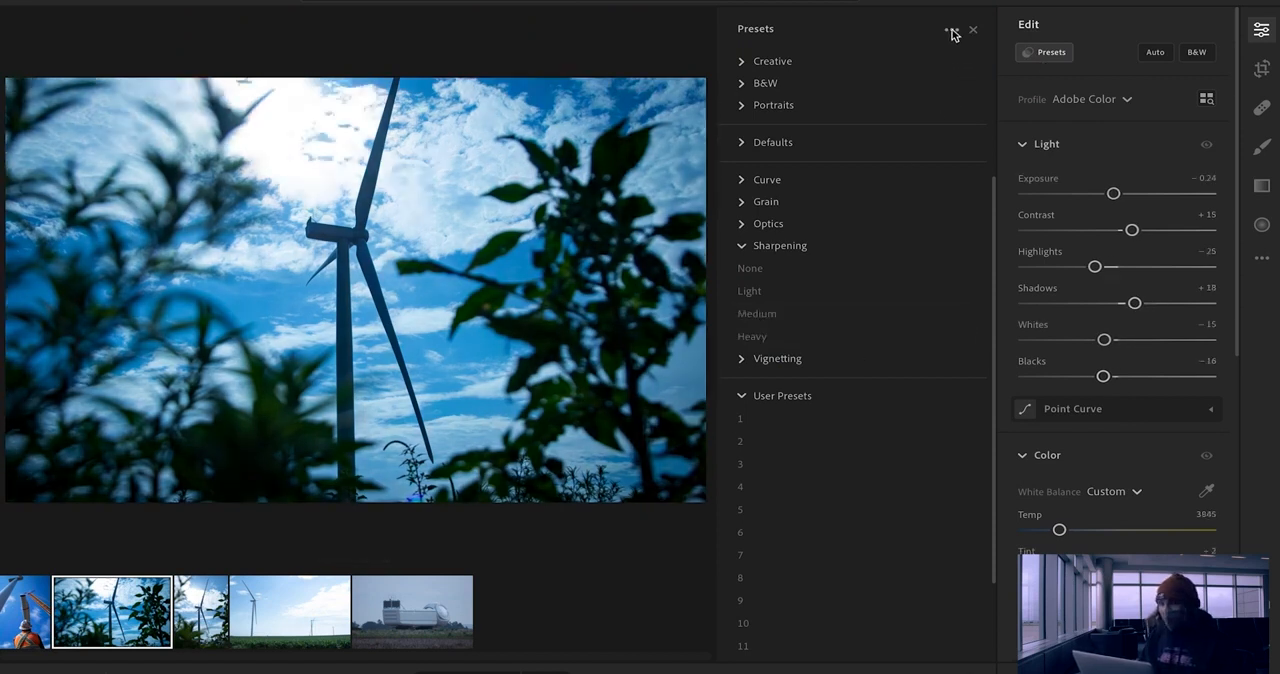
pyautogui.click(953, 33)
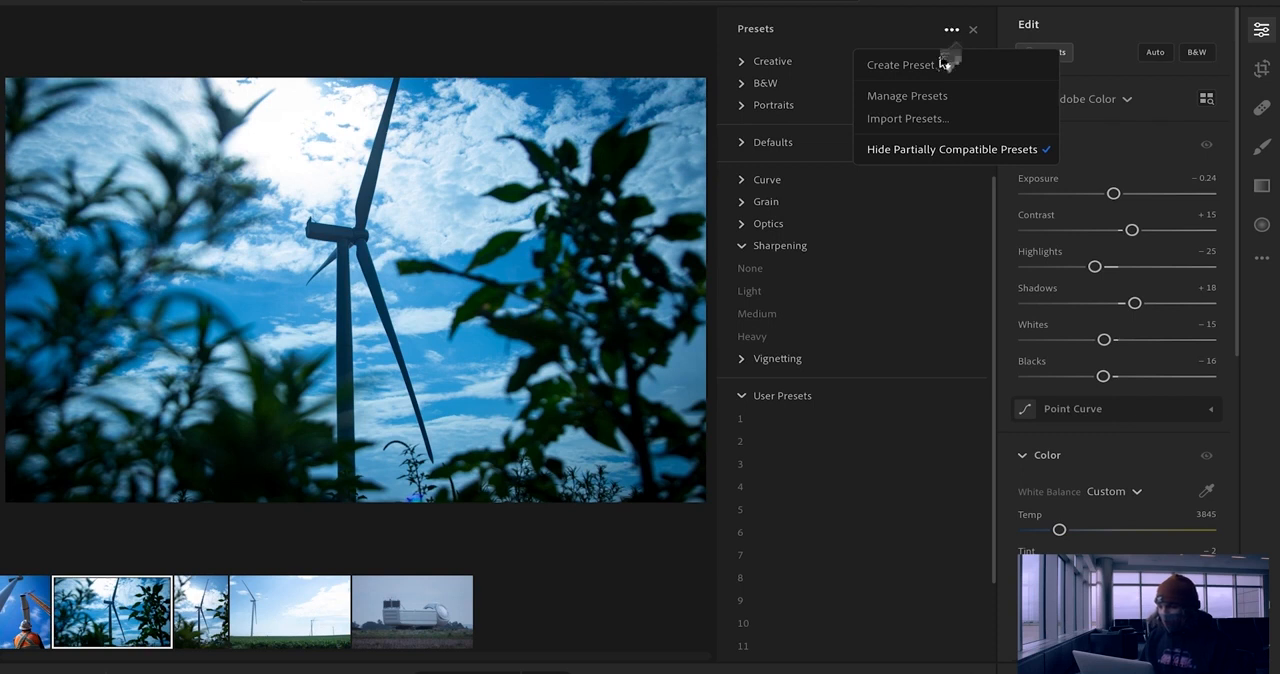
pyautogui.click(942, 64)
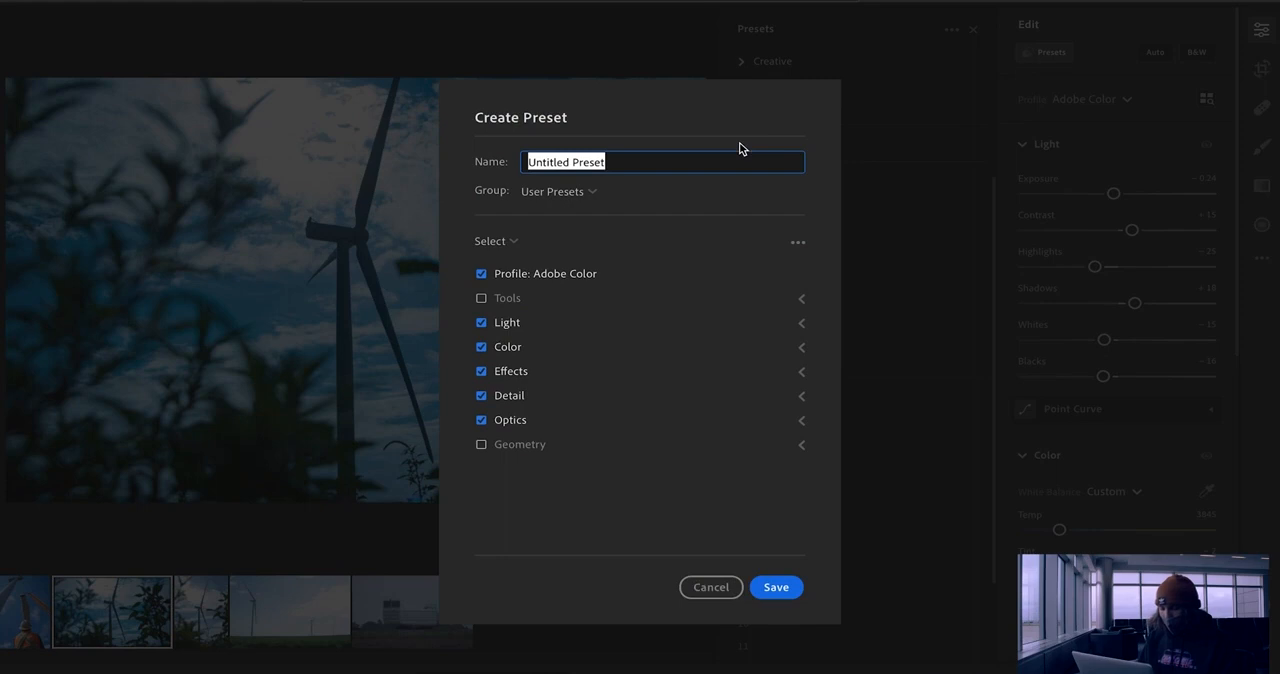
pyautogui.write('wind turbine')
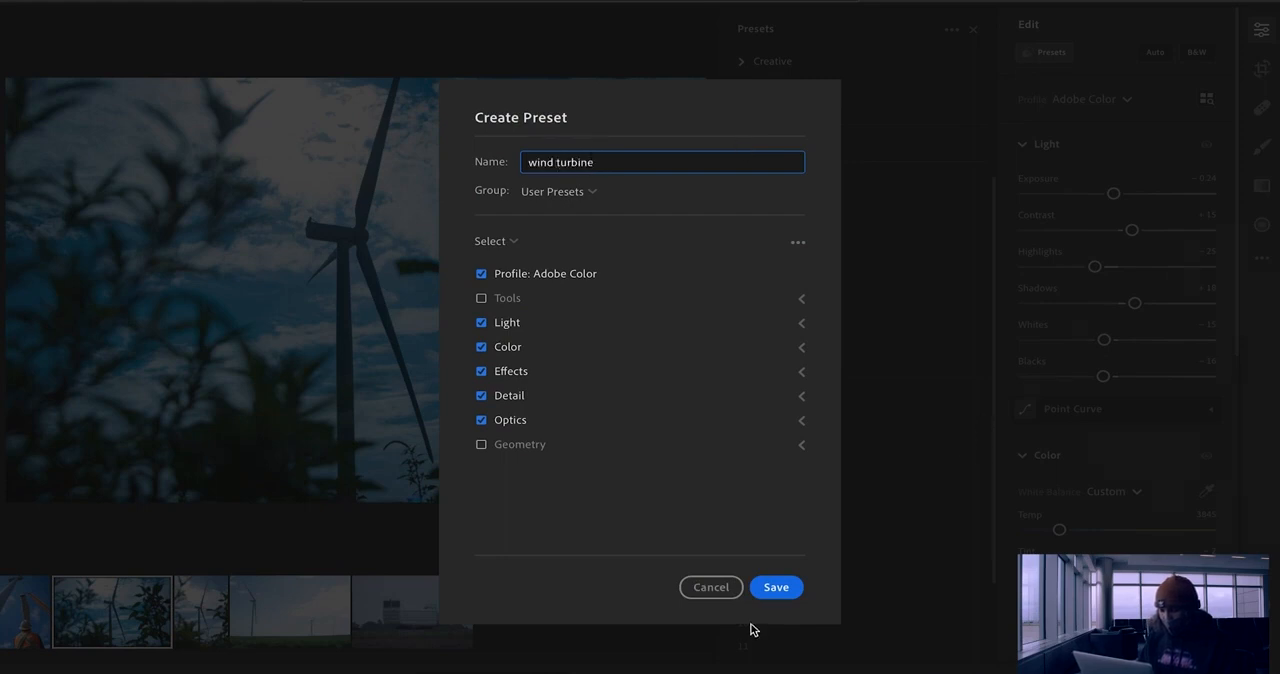
pyautogui.click(776, 588)
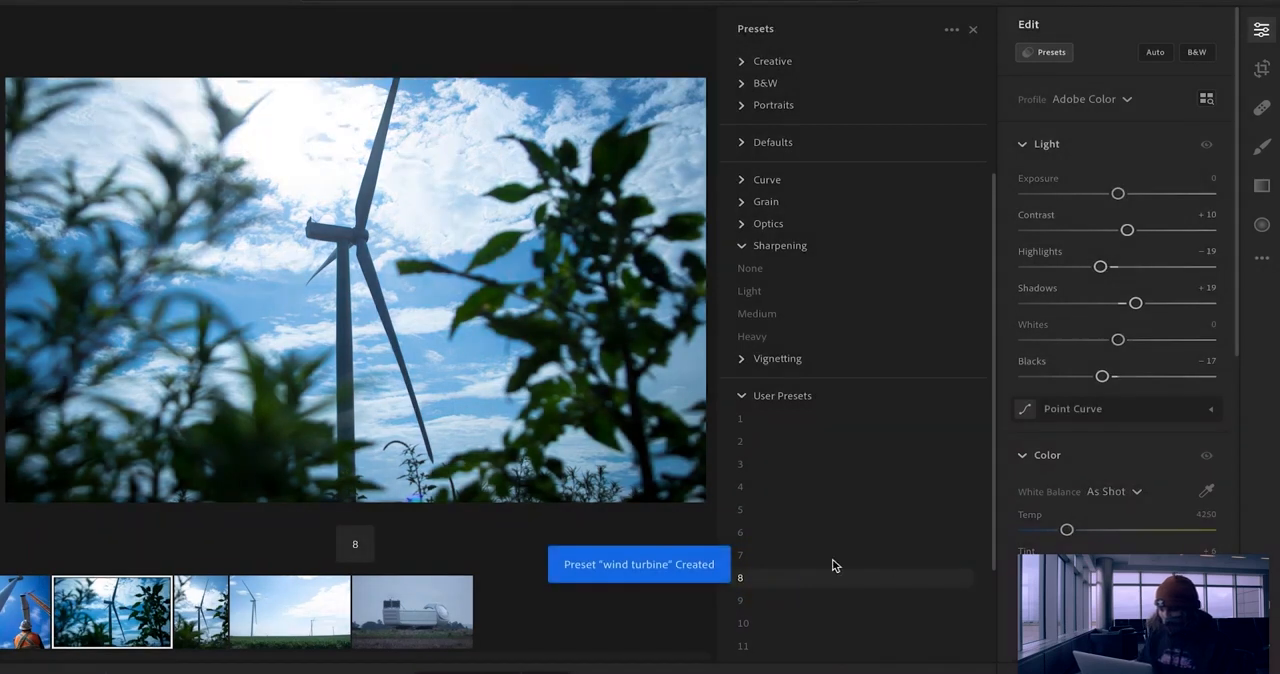
# Step: Look through the user presets to locate the wind turbine preset
pyautogui.scroll(-3, 860, 565)
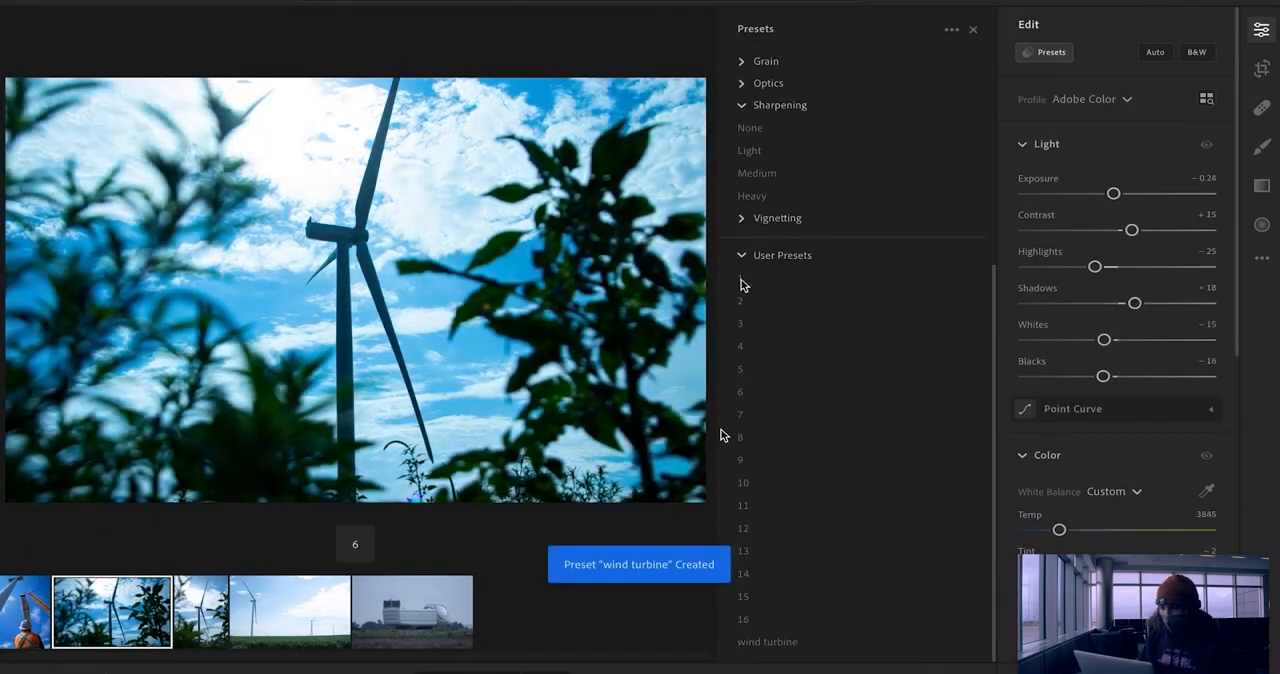
pyautogui.click(743, 573)
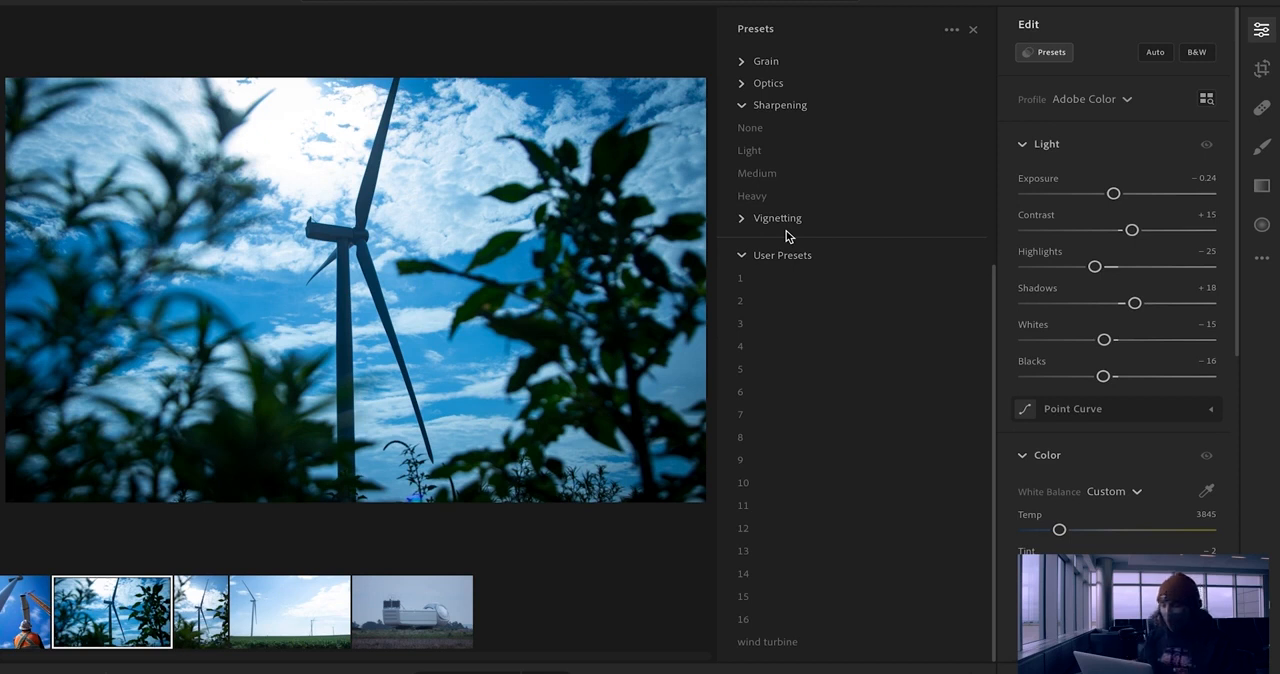
pyautogui.click(743, 596)
pyautogui.click(787, 643)
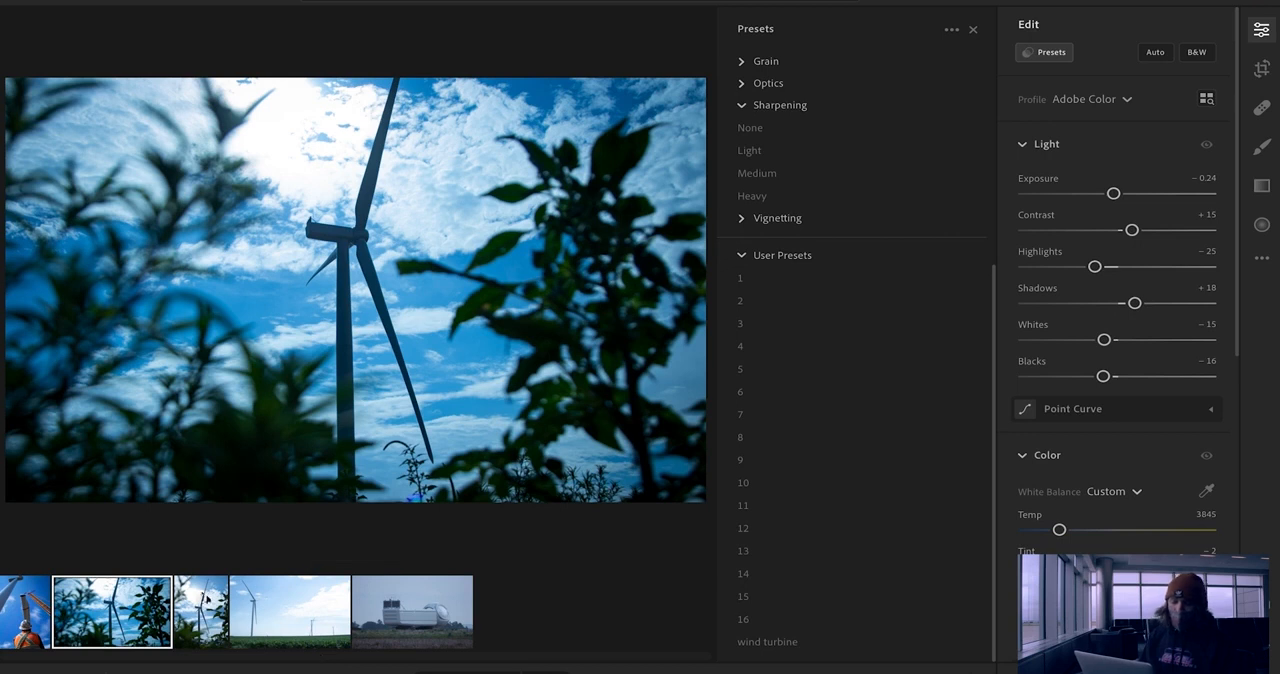
# Step: Apply the wind turbine preset to the portrait-format turbine photo, compare it with its original, and apply the preset to the green field photo
pyautogui.click(206, 598)
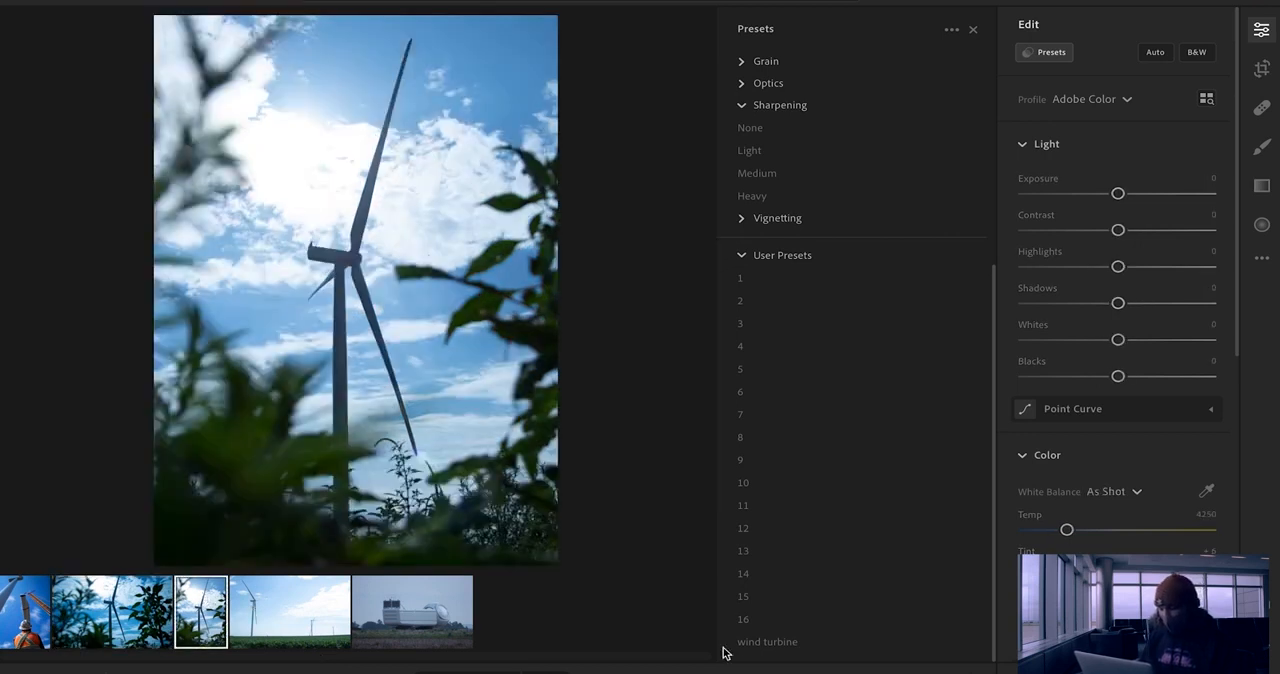
pyautogui.click(767, 643)
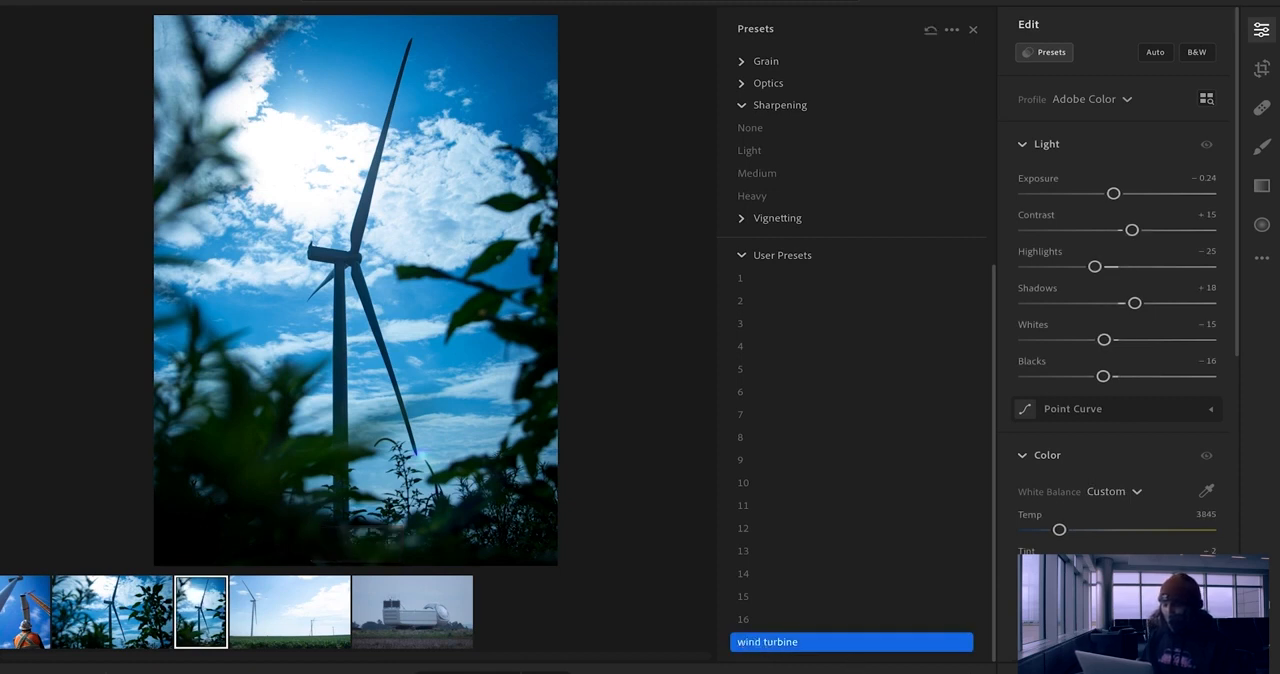
pyautogui.press('\\')
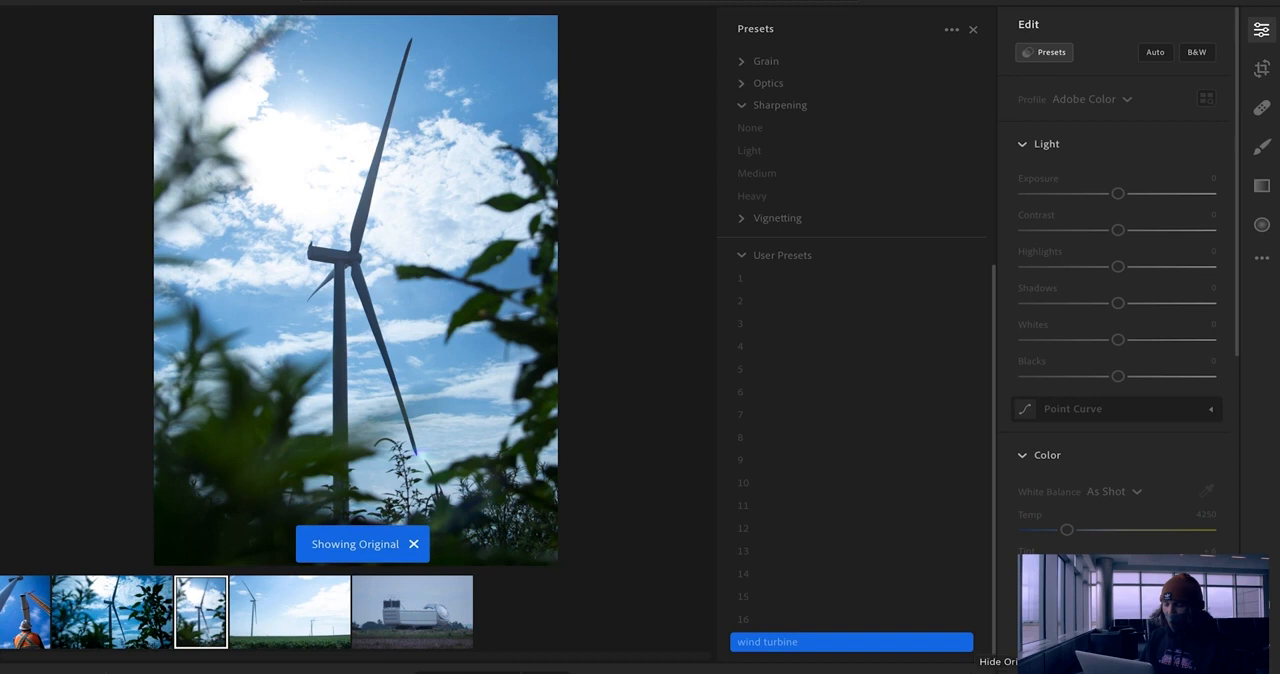
pyautogui.press('\\')
pyautogui.click(294, 645)
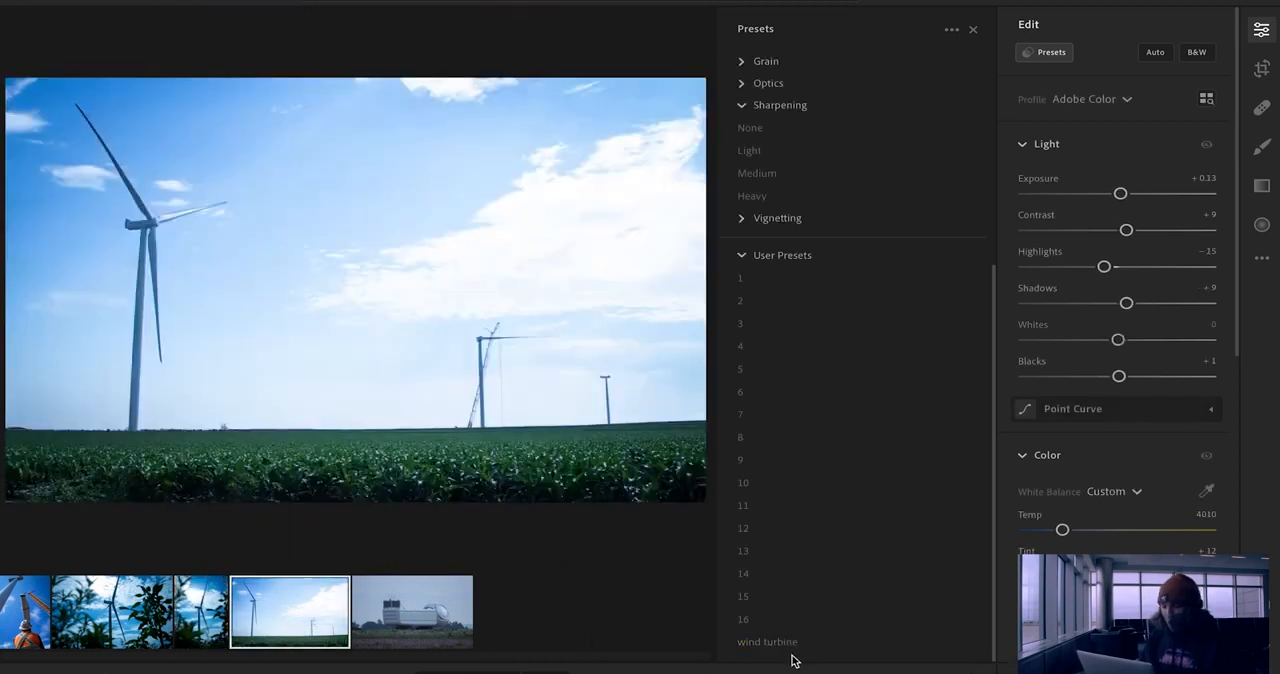
pyautogui.click(791, 645)
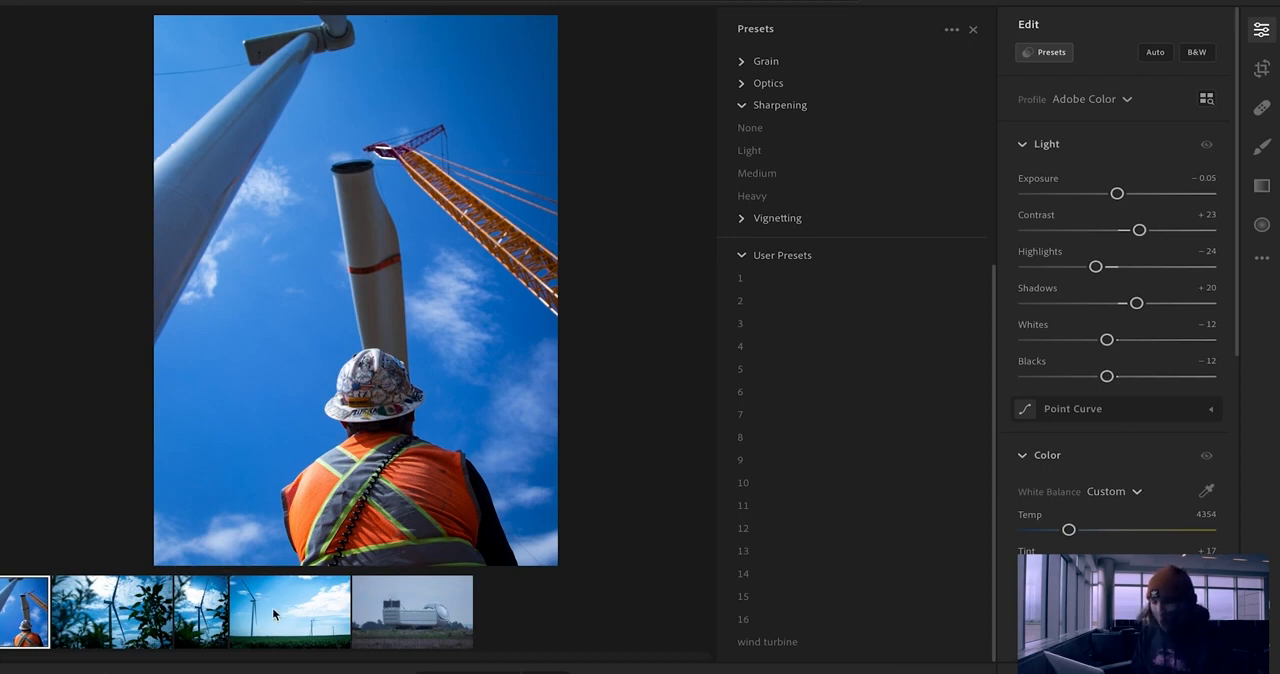
# Step: Select the four edited photos, from the worker to the green field, and start exporting them as small JPGs at 90% quality
pyautogui.press('shift')
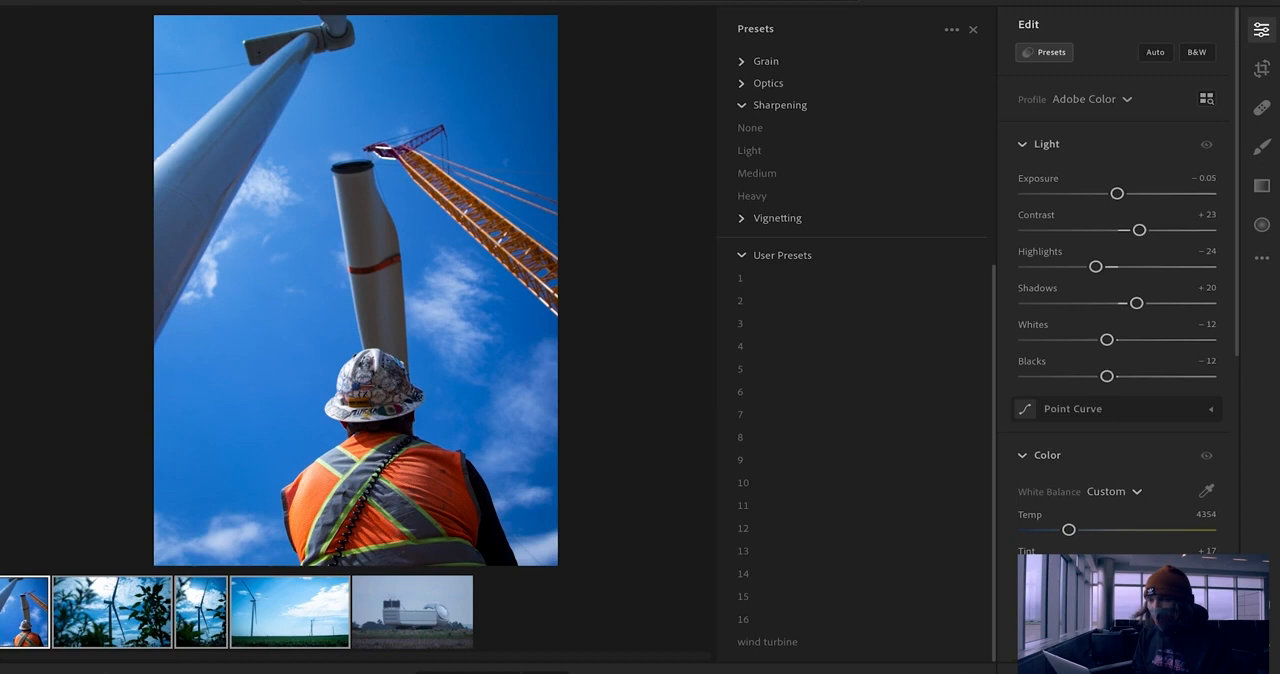
pyautogui.click(170, 1)
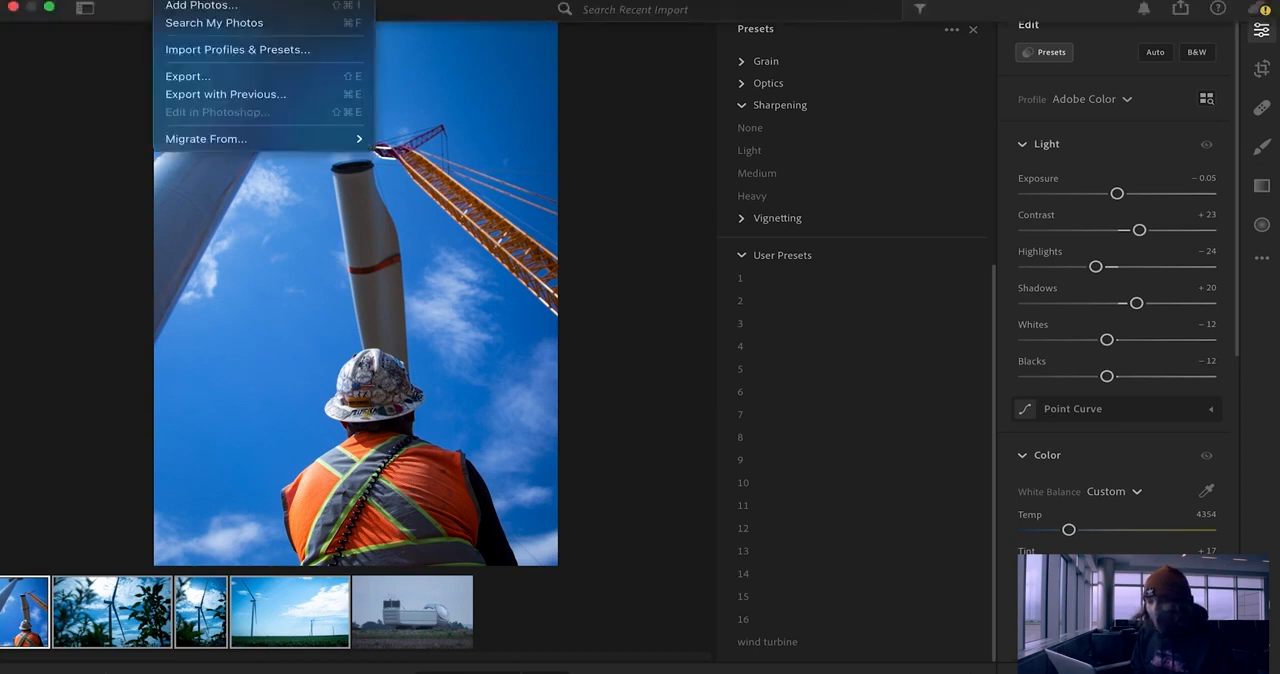
pyautogui.click(208, 77)
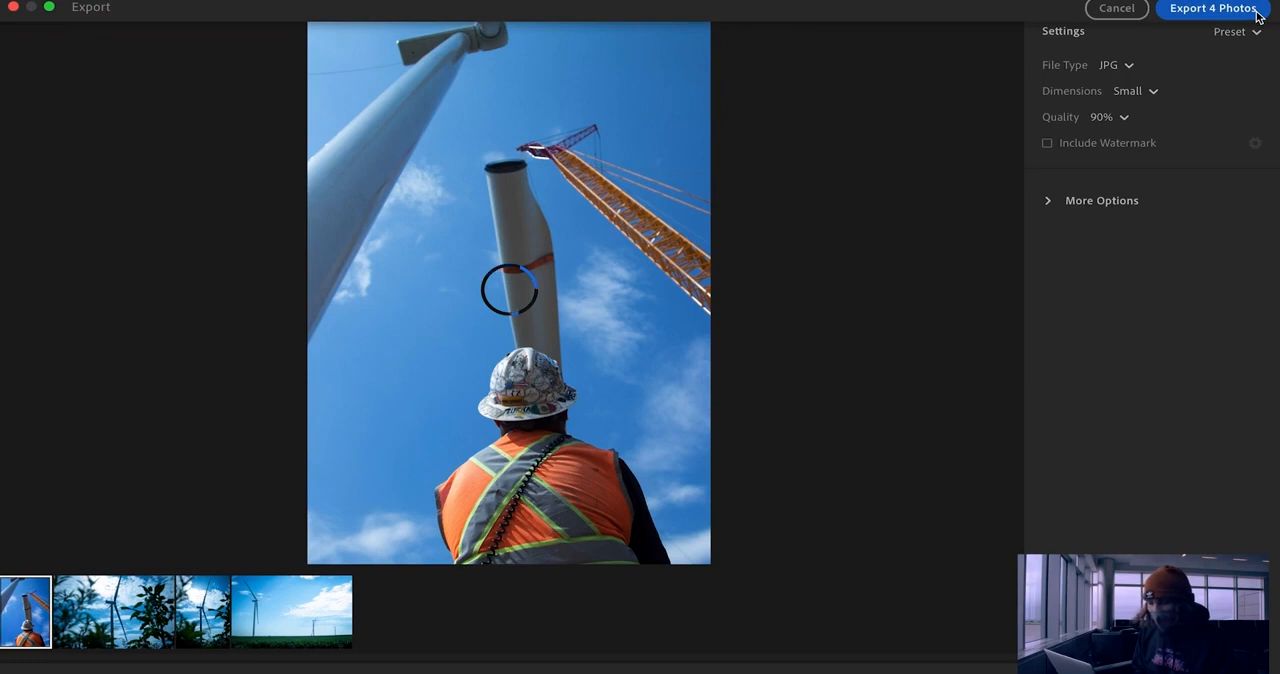
pyautogui.click(1243, 17)
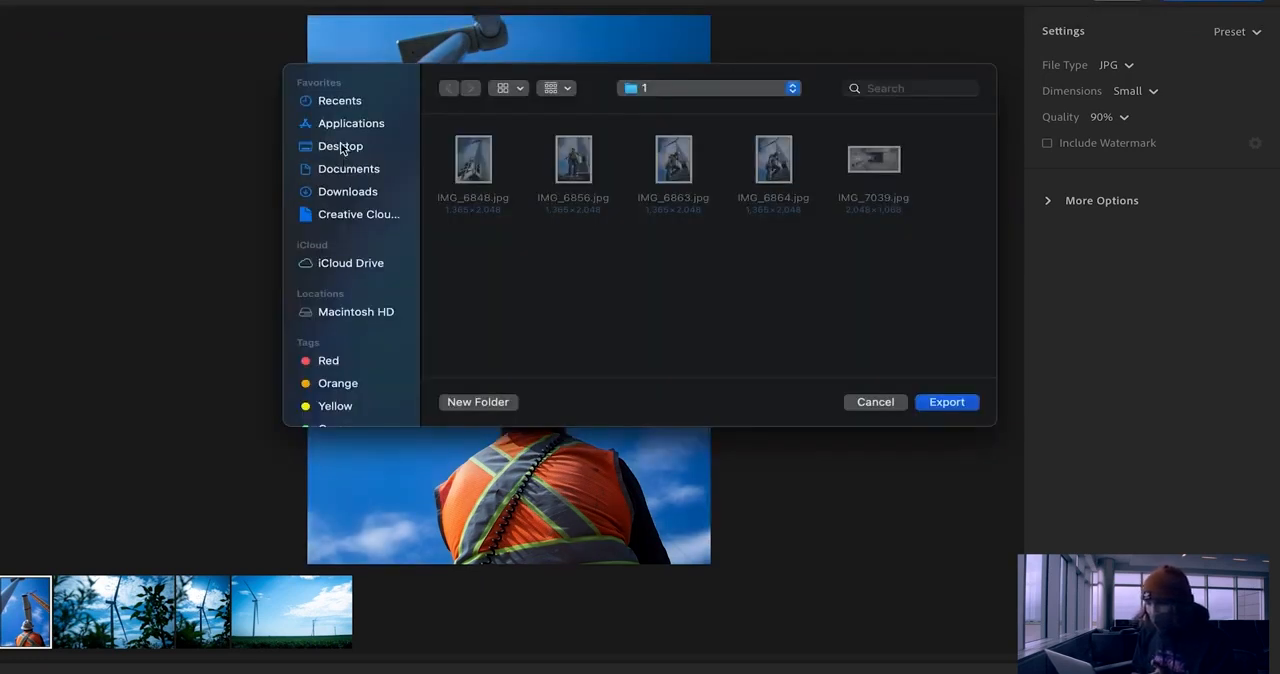
# Step: Create a folder named "exports" on the Desktop and export the four photos into it
pyautogui.click(341, 147)
pyautogui.press('shift+super+n')
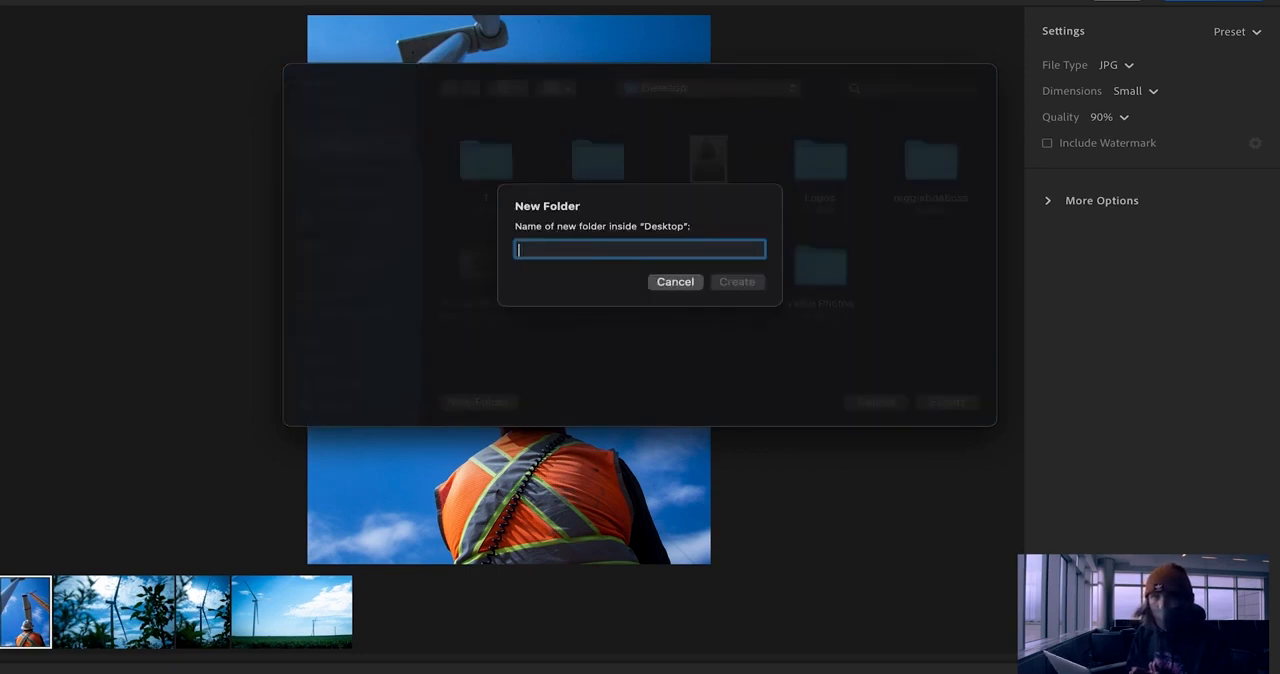
pyautogui.write('e')
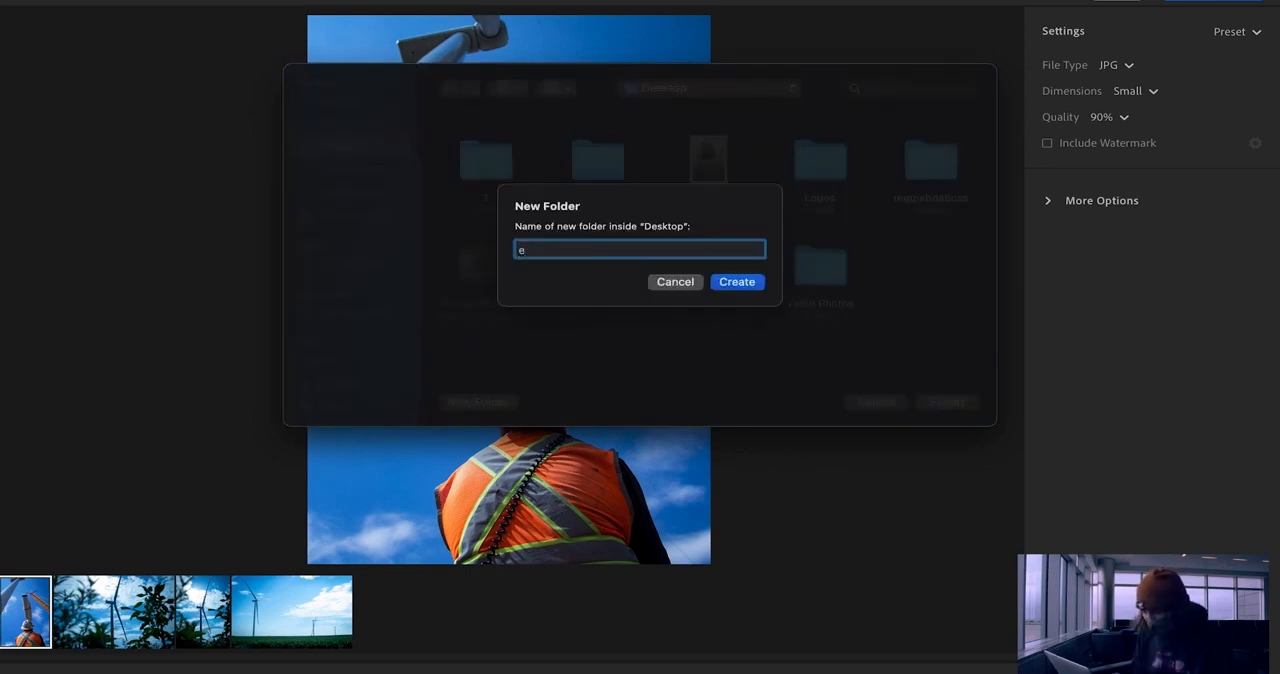
pyautogui.write('xports')
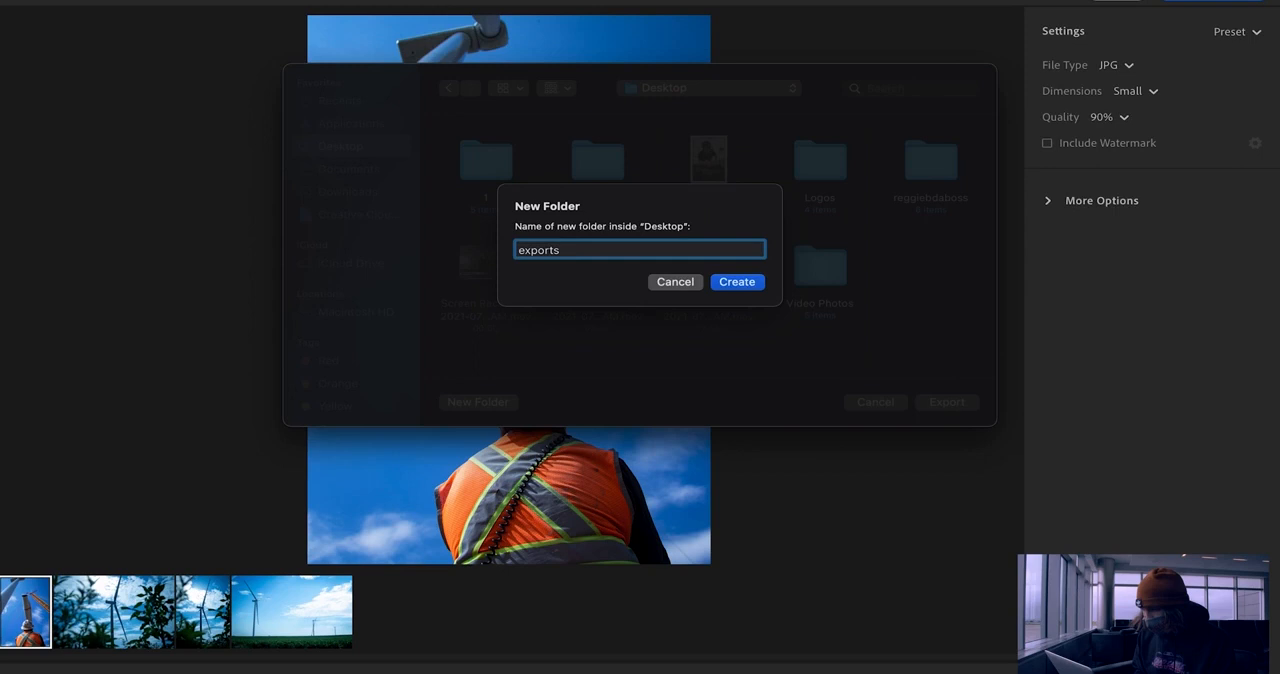
pyautogui.click(742, 283)
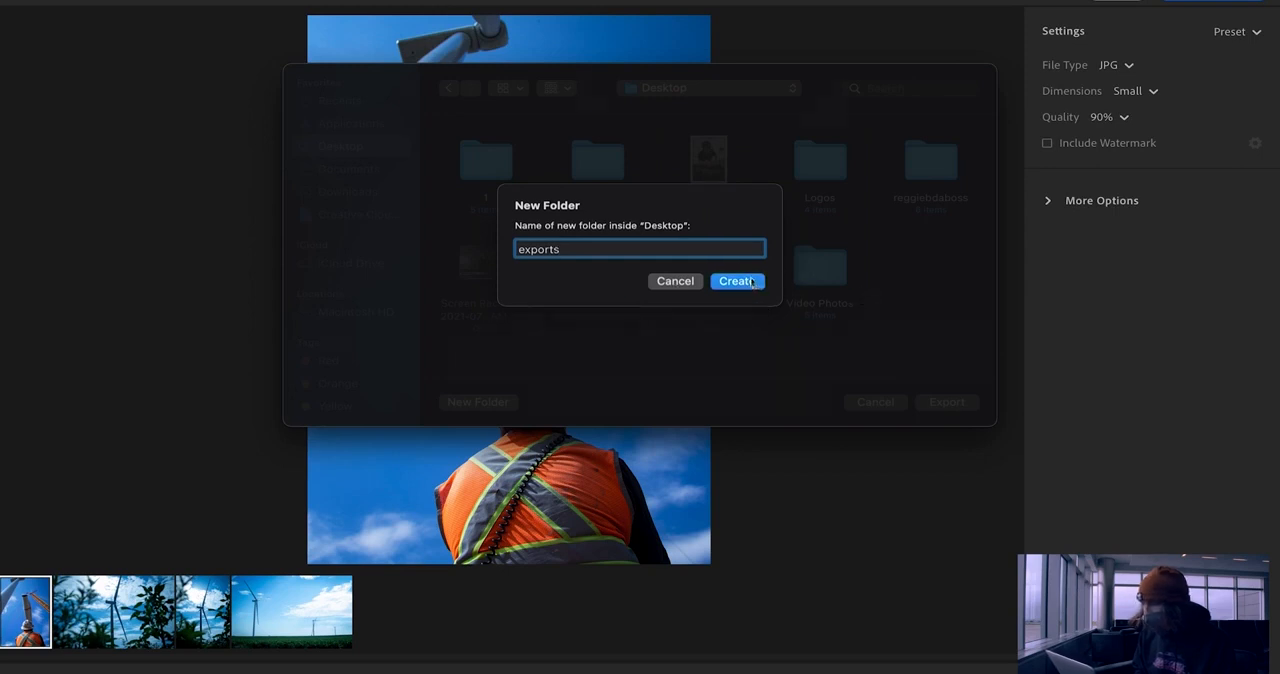
pyautogui.click(947, 402)
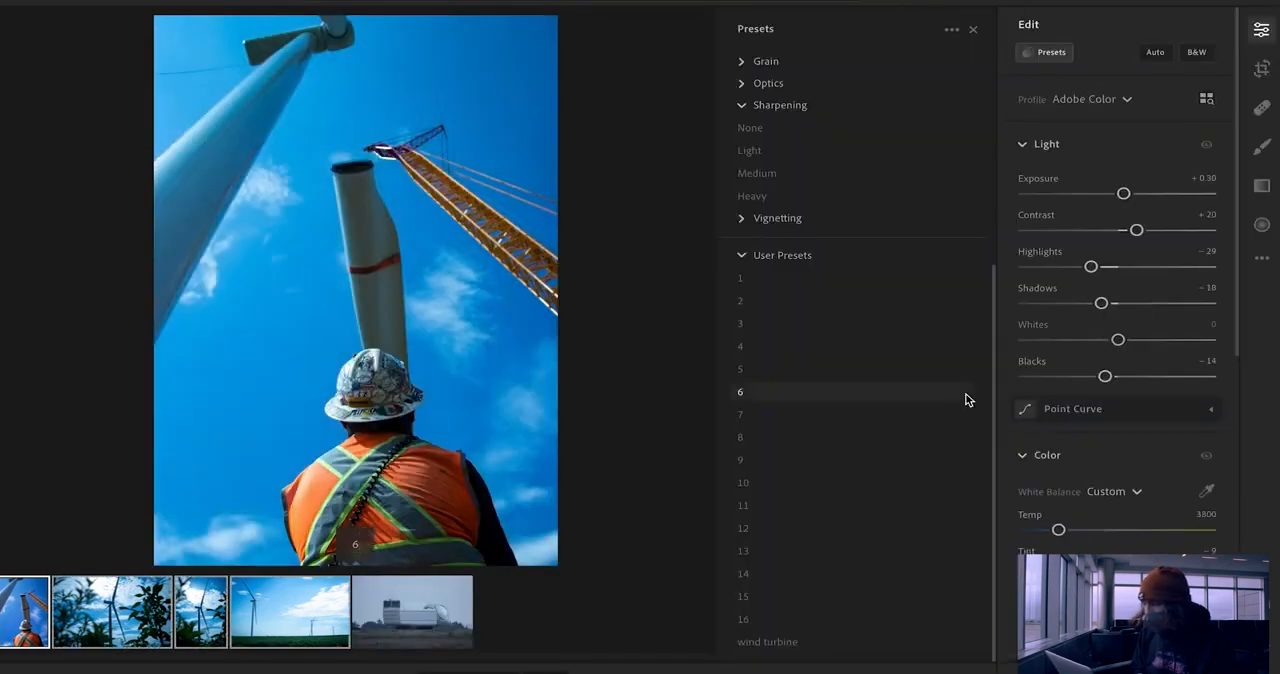